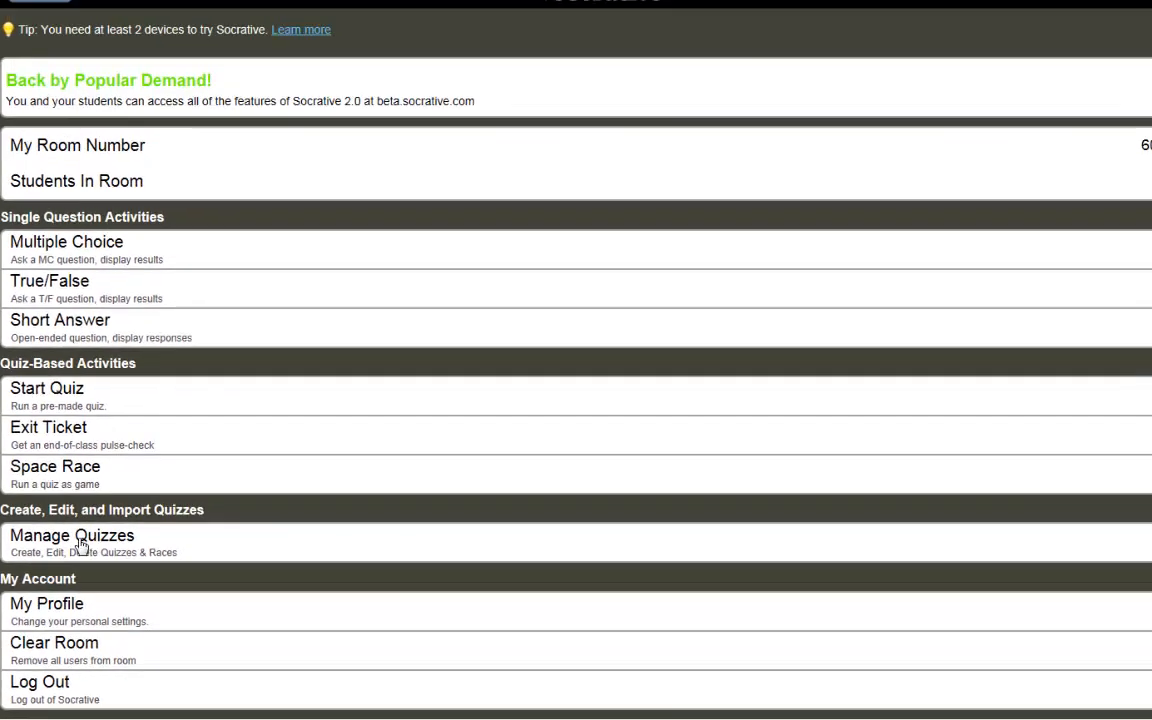
Step: Open the Manage Quizzes page from the Socrative teacher dashboard
left_click(210, 268)
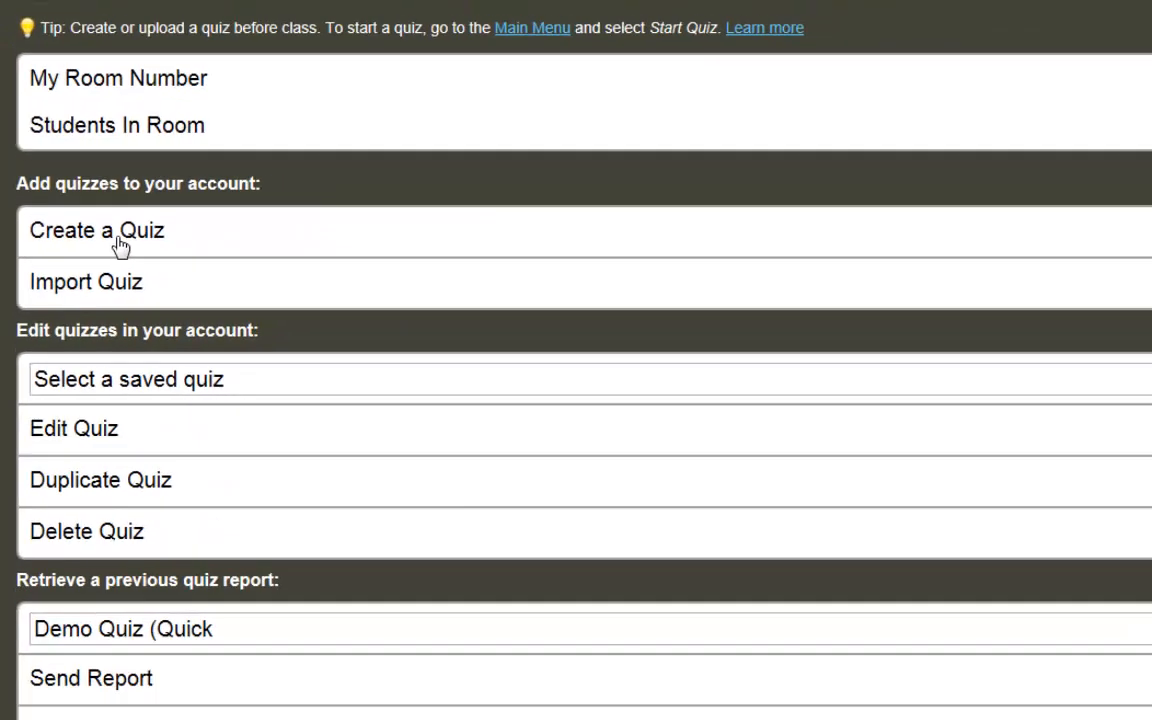
Step: Create a new quiz and name it 'Sample Quiz 1'
left_click(178, 290)
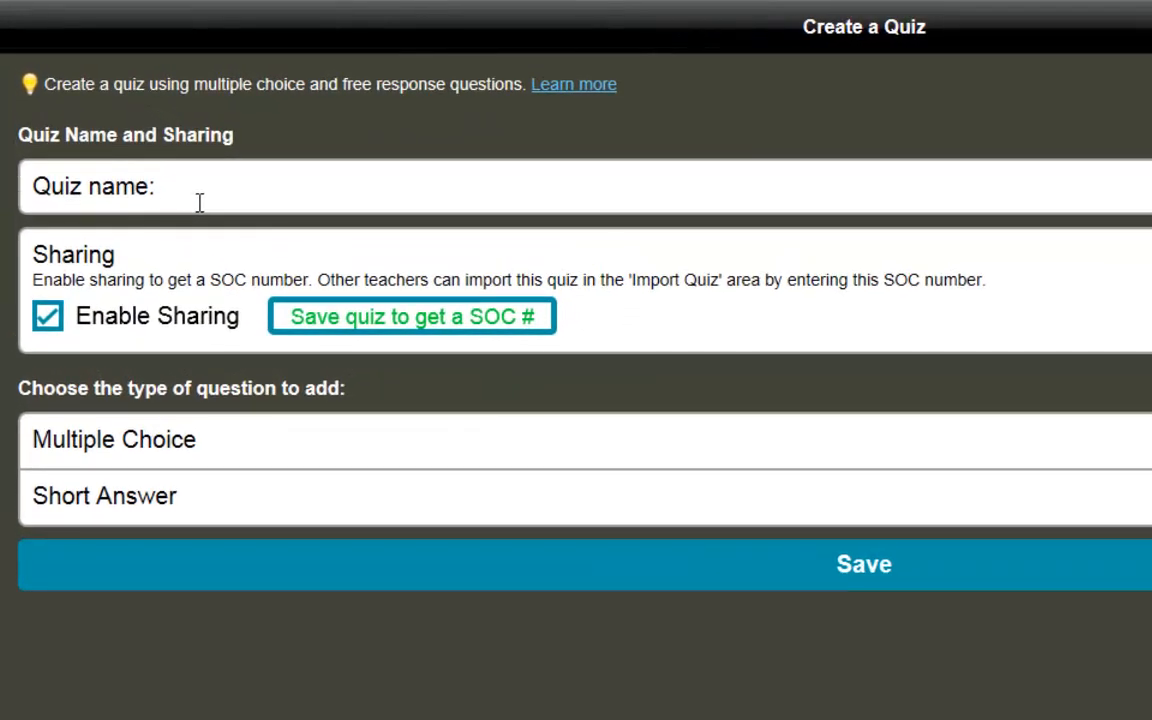
type("Sample Quiz 1")
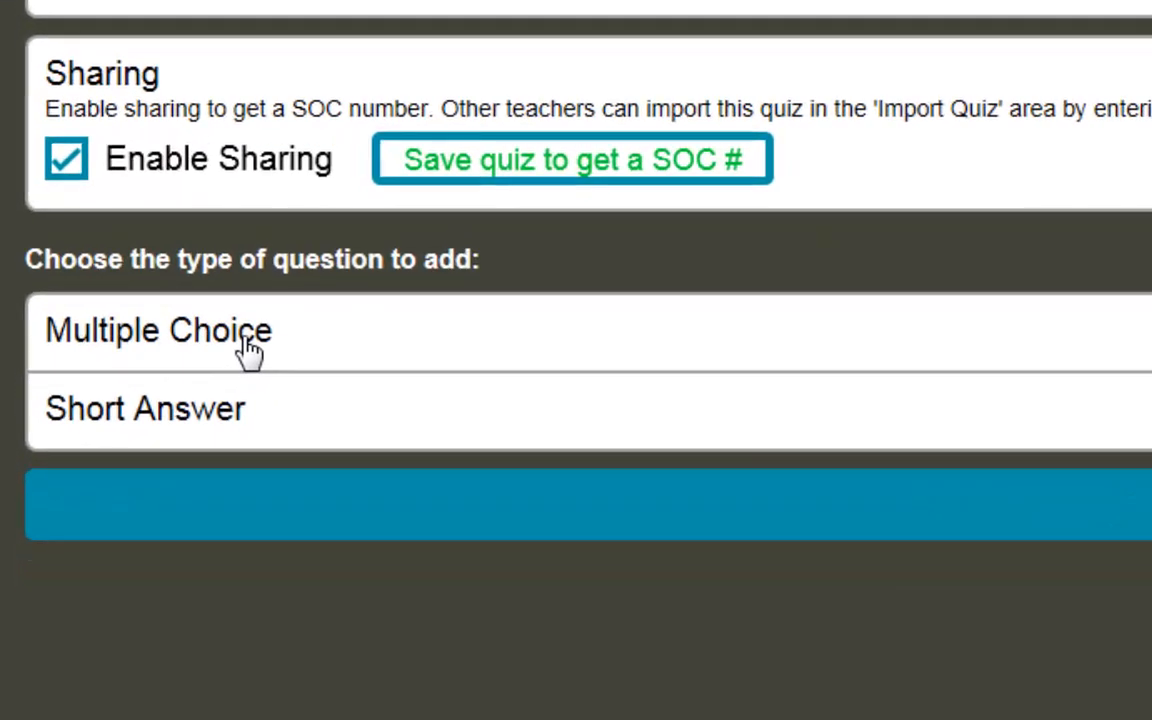
Step: Add multiple-choice Question 1 'What animal is pictured below?' with the Koala.jpg image attached
left_click(250, 350)
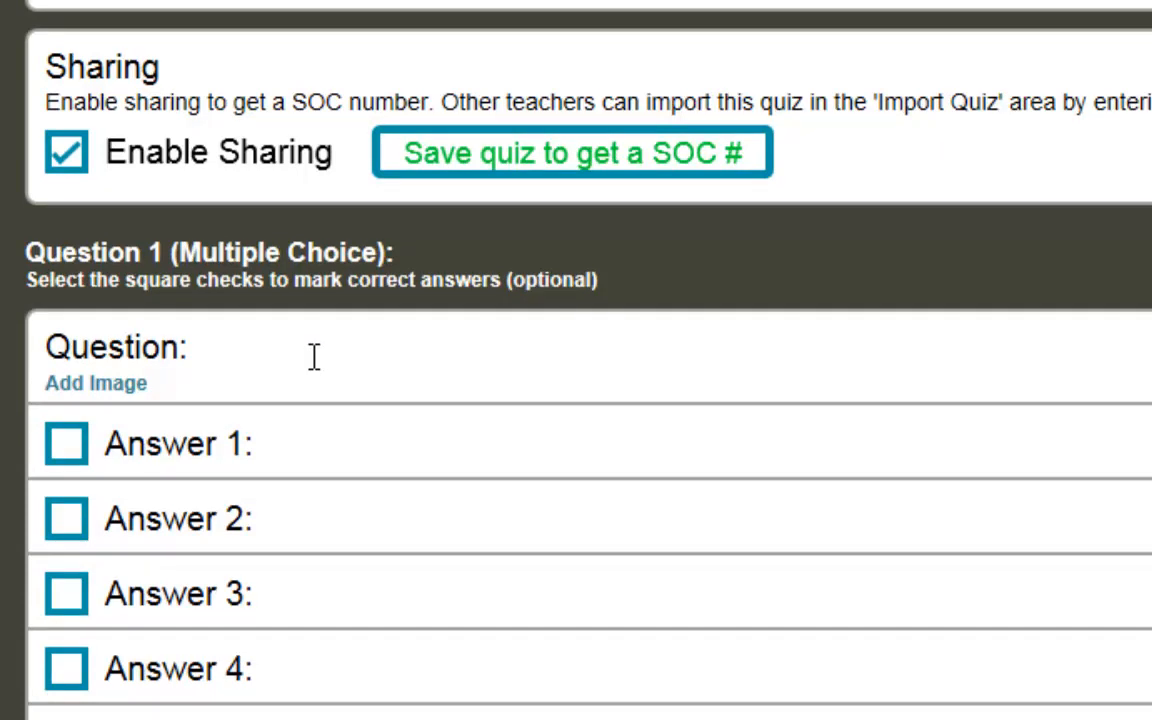
type("What ")
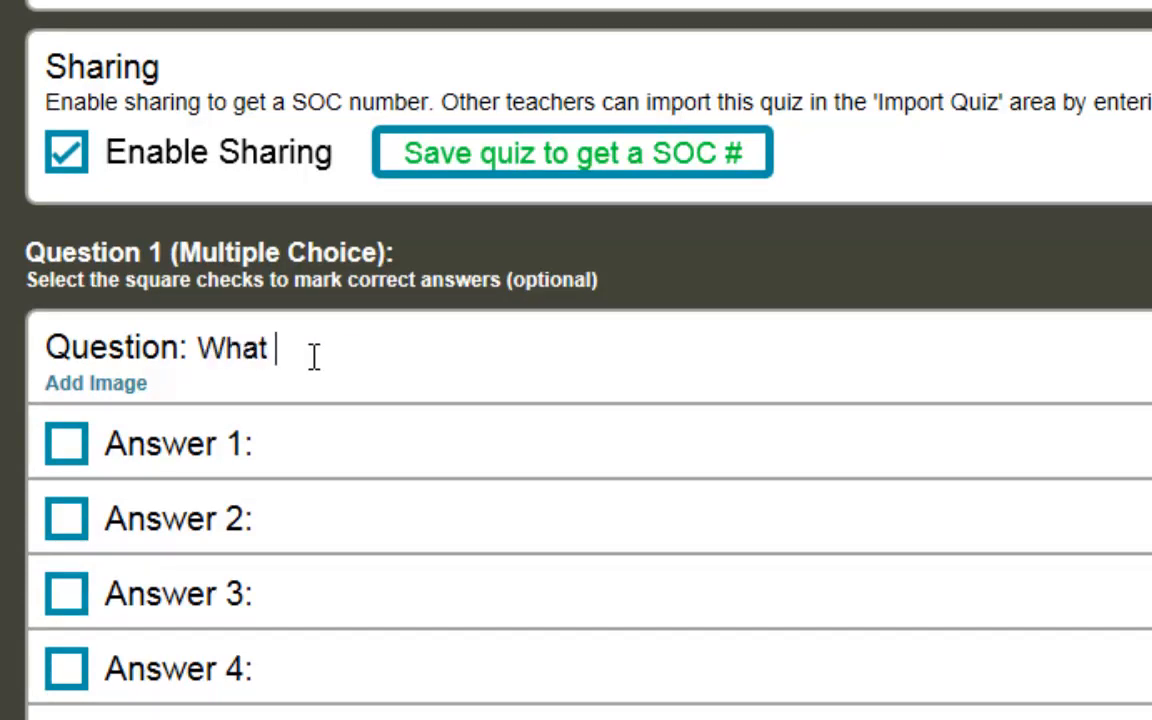
type("animal is pictu")
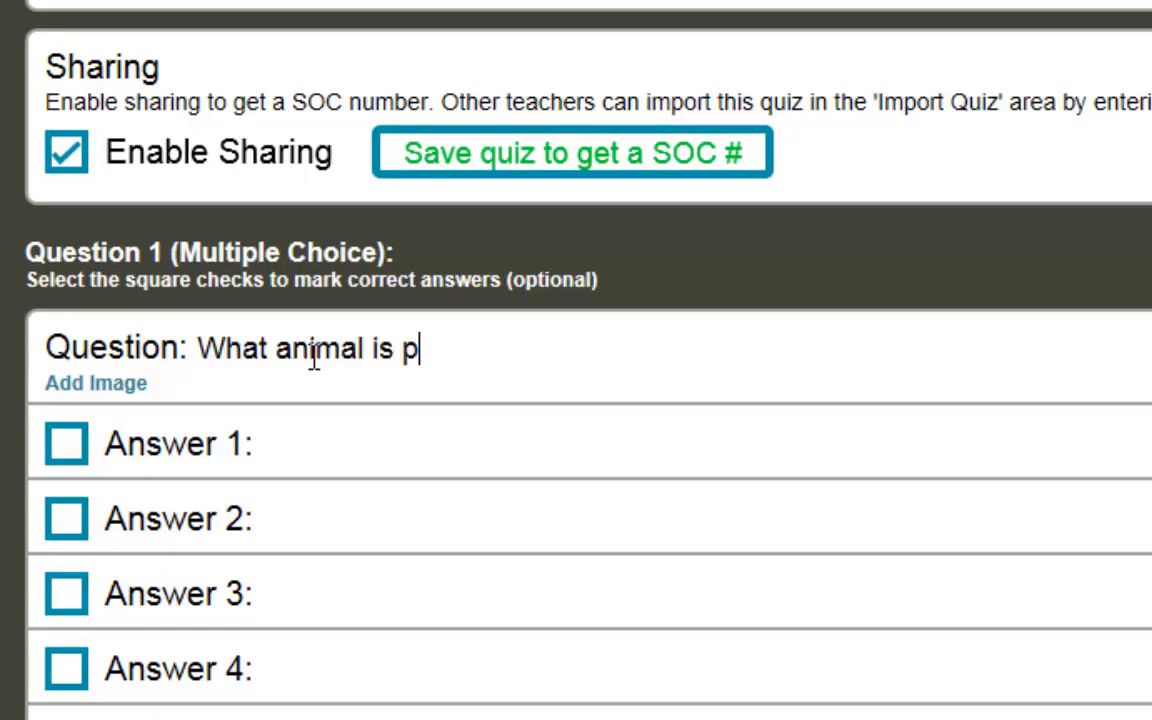
type("red below?")
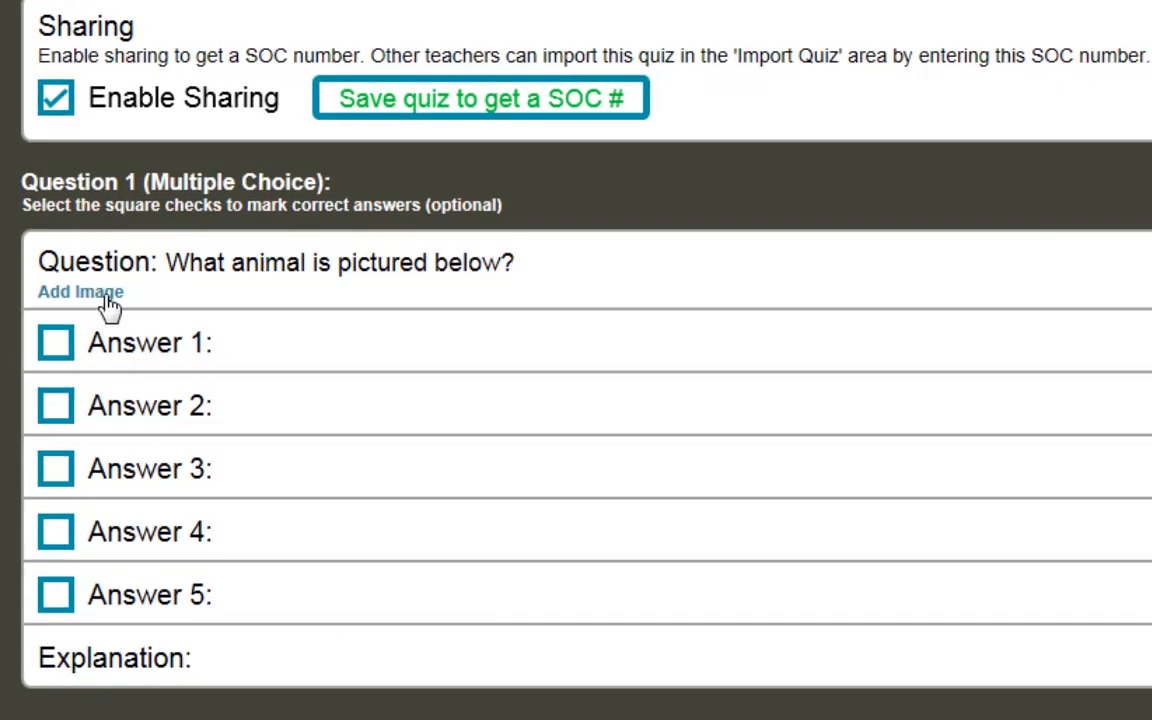
left_click(108, 297)
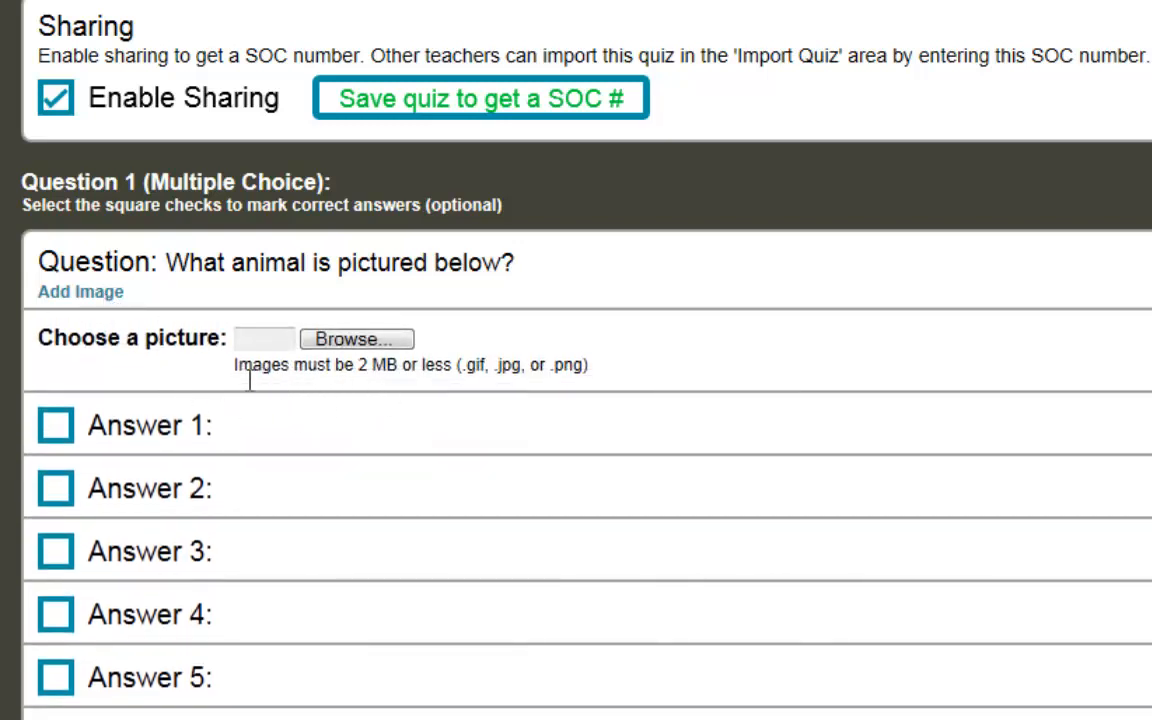
left_click_drag(234, 368, 463, 390)
left_click(442, 391)
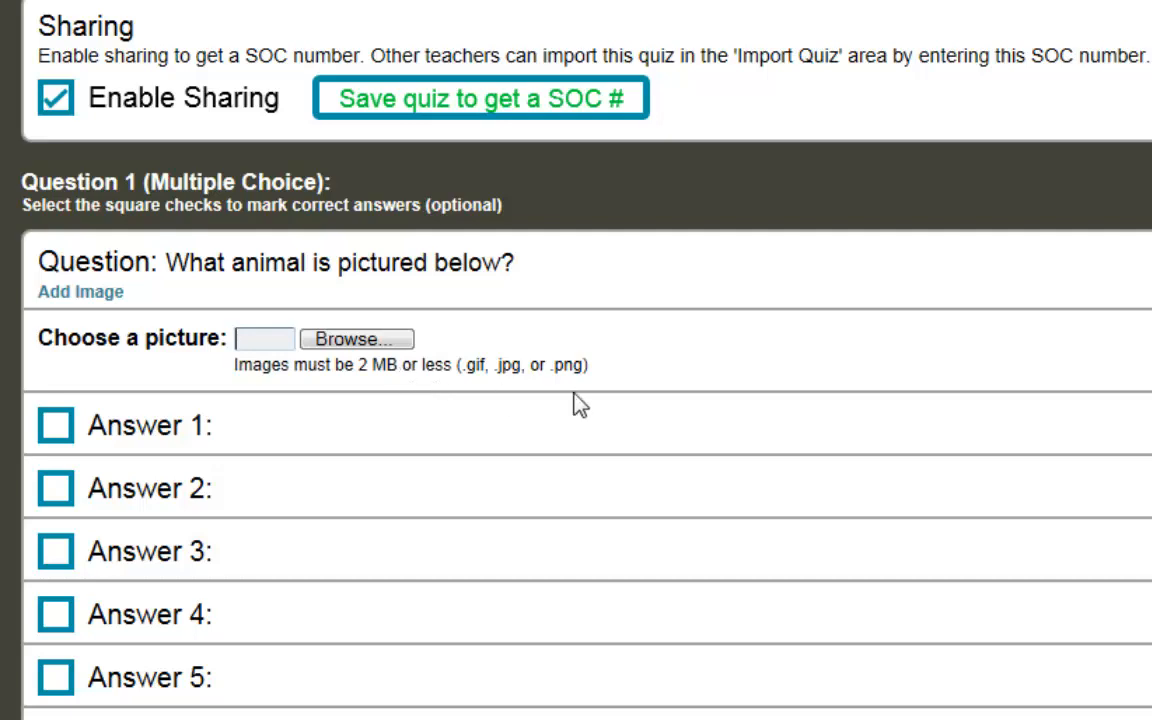
left_click(383, 341)
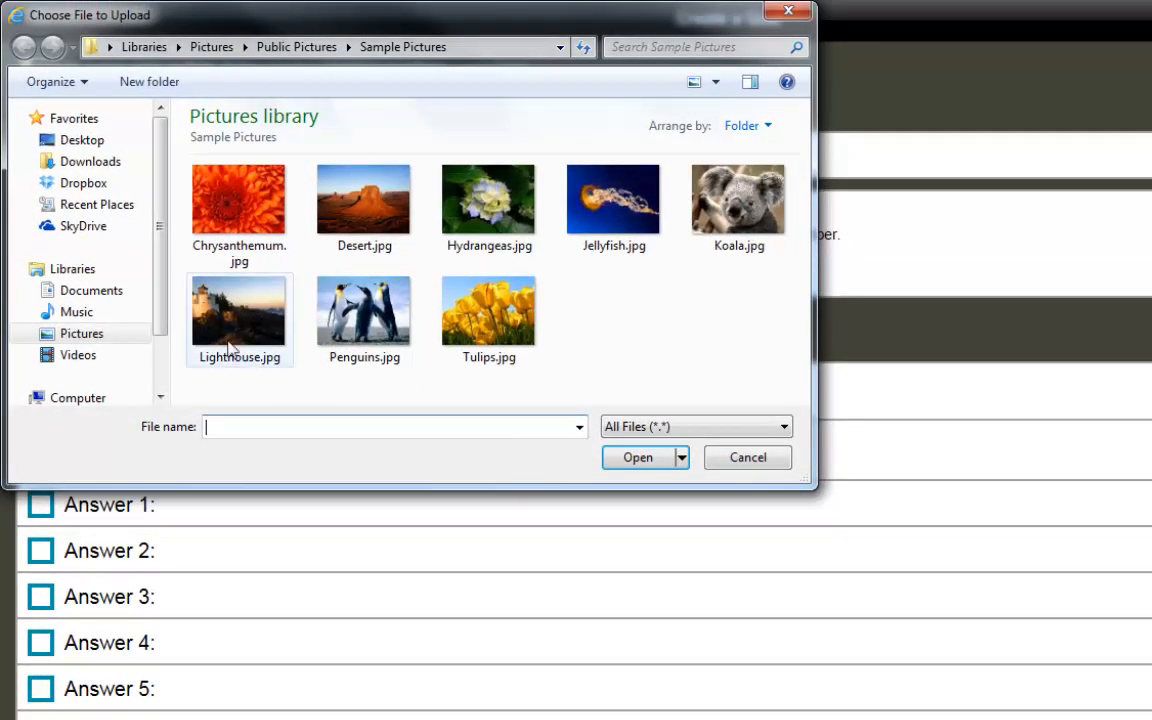
left_click(763, 200)
left_click(642, 463)
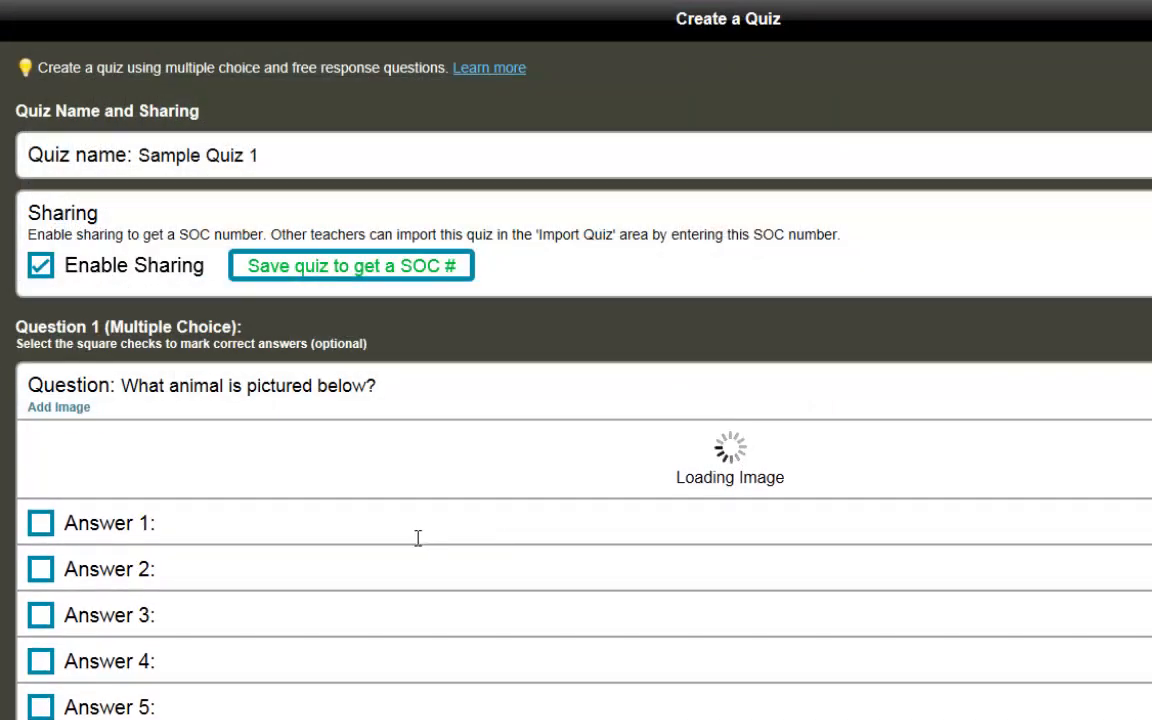
scroll(350, 584, "down", 3)
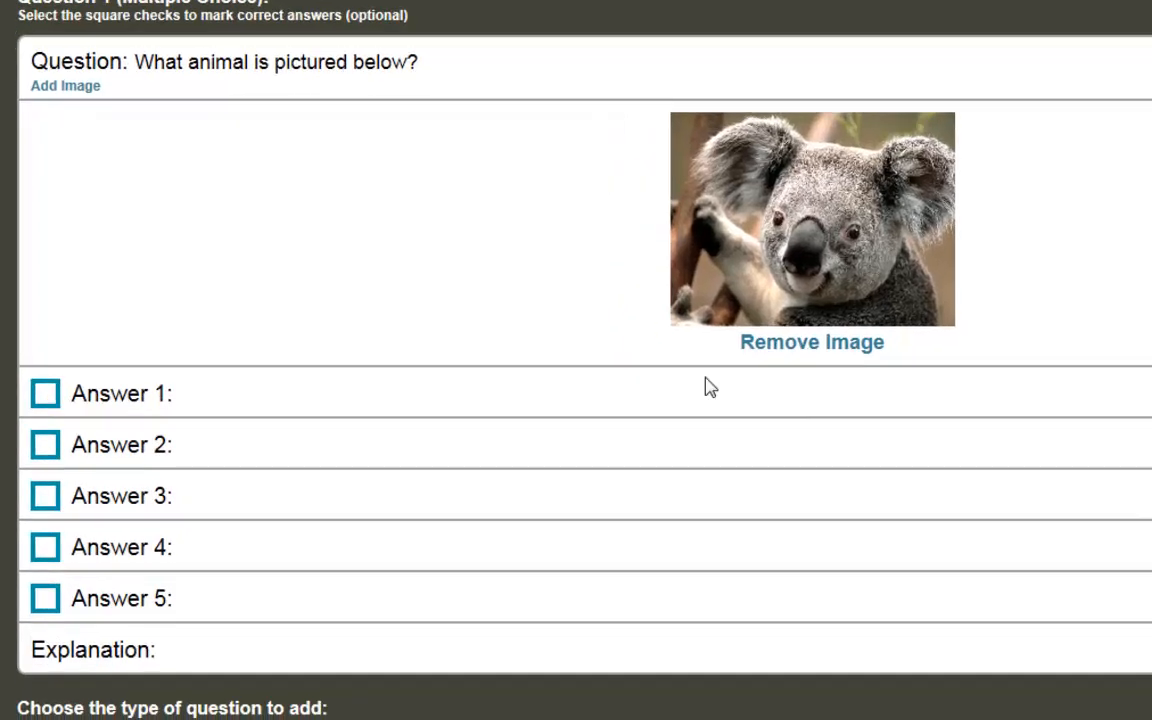
Step: Enter the answer choices Koala, Fish, Cow, Horse and Pig
left_click(327, 446)
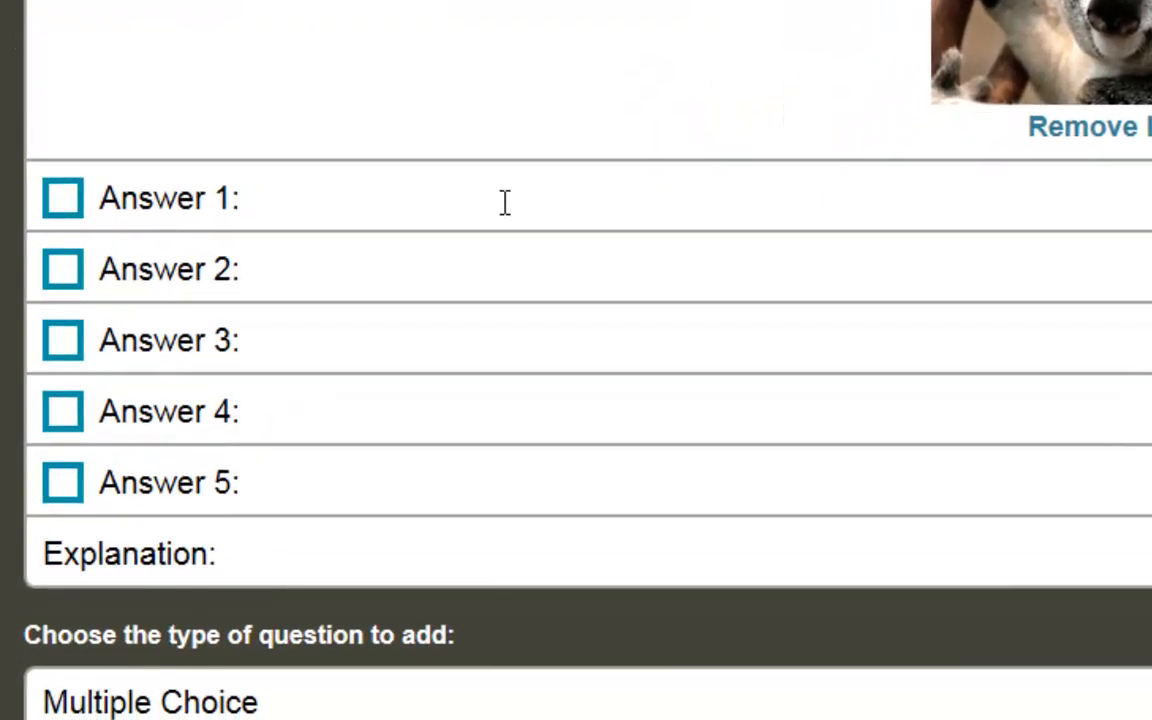
type("Koala")
key("Tab")
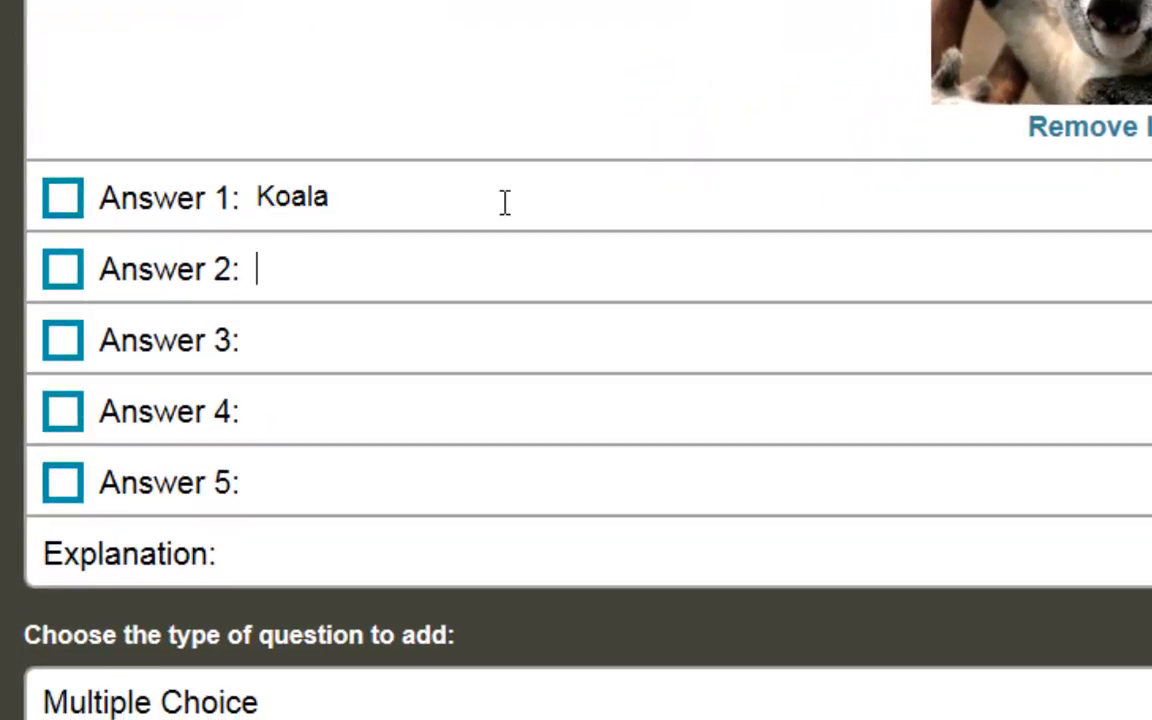
type("Bear")
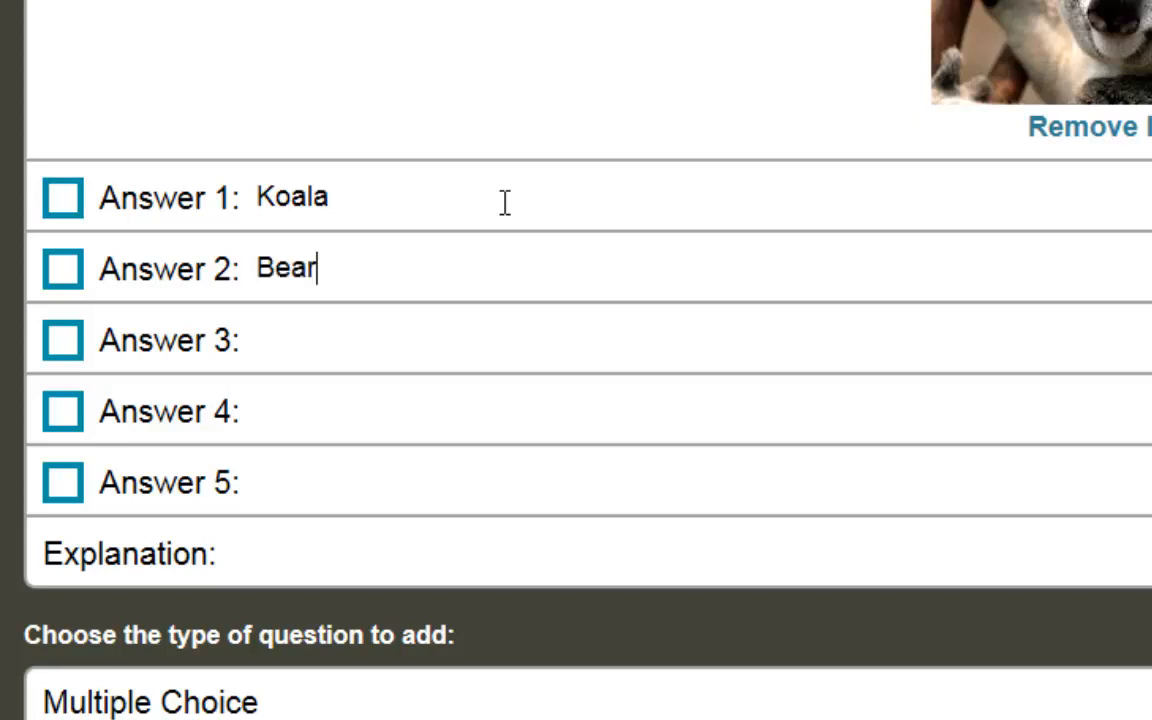
key("BackSpace")
key("BackSpace")
key("BackSpace")
key("BackSpace")
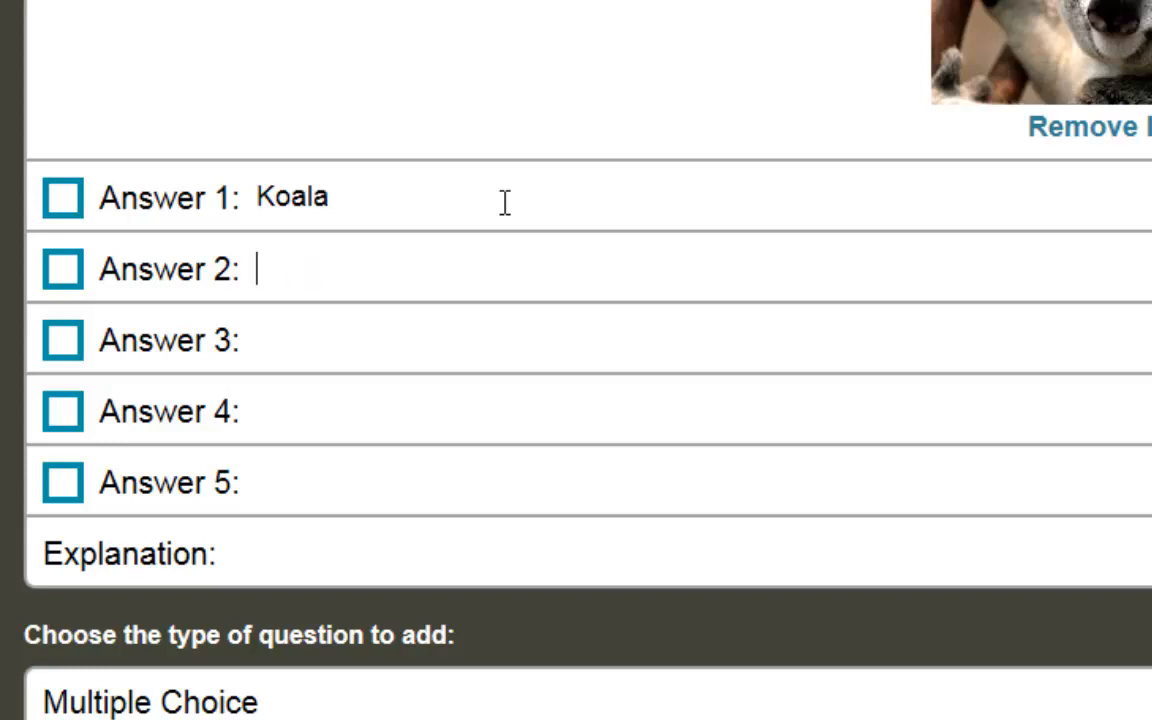
type("Fish")
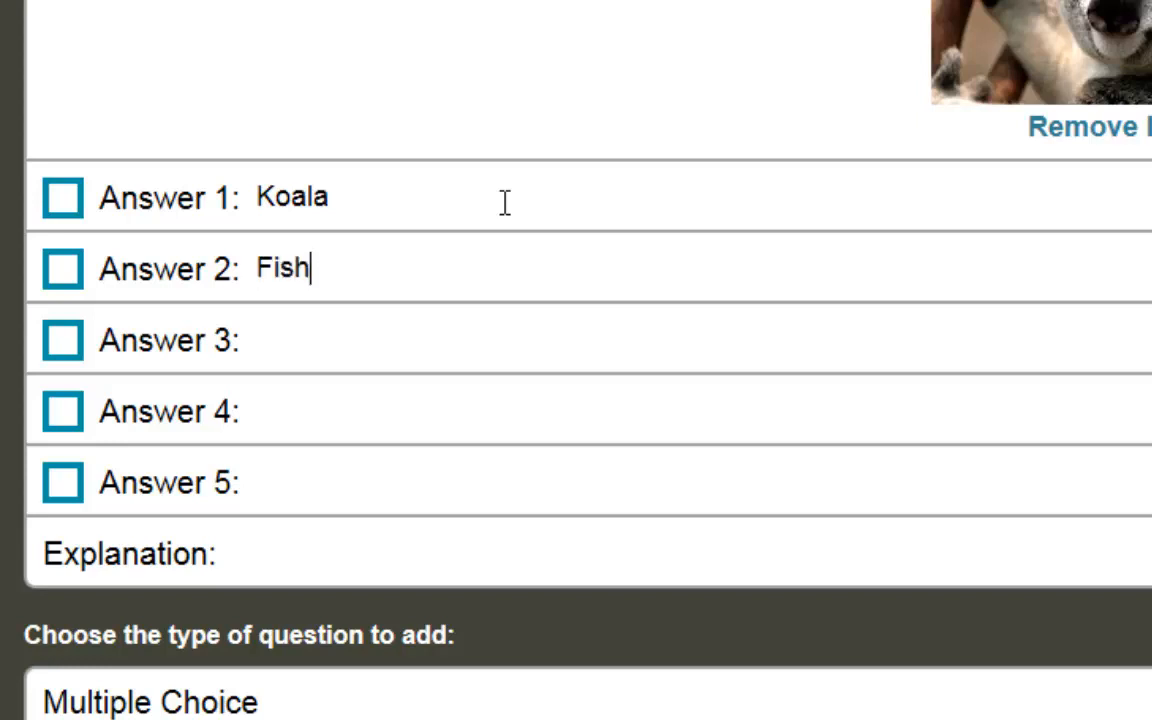
key("Tab")
type("Cow")
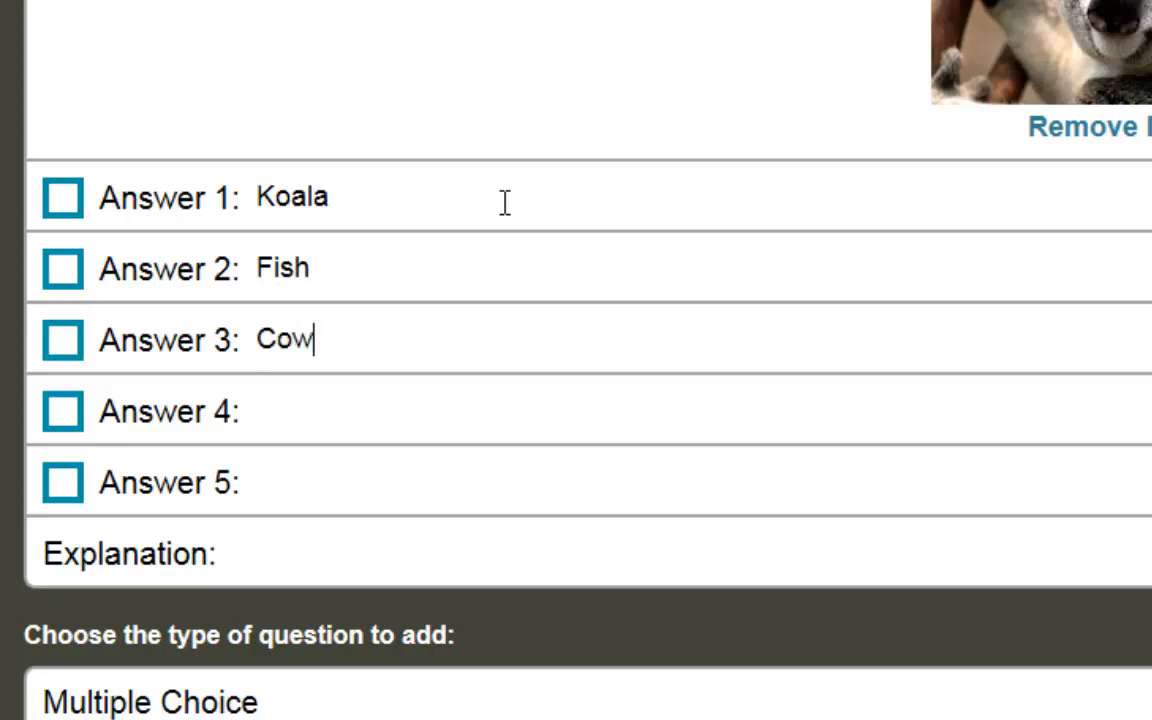
key("Tab")
type("Horse")
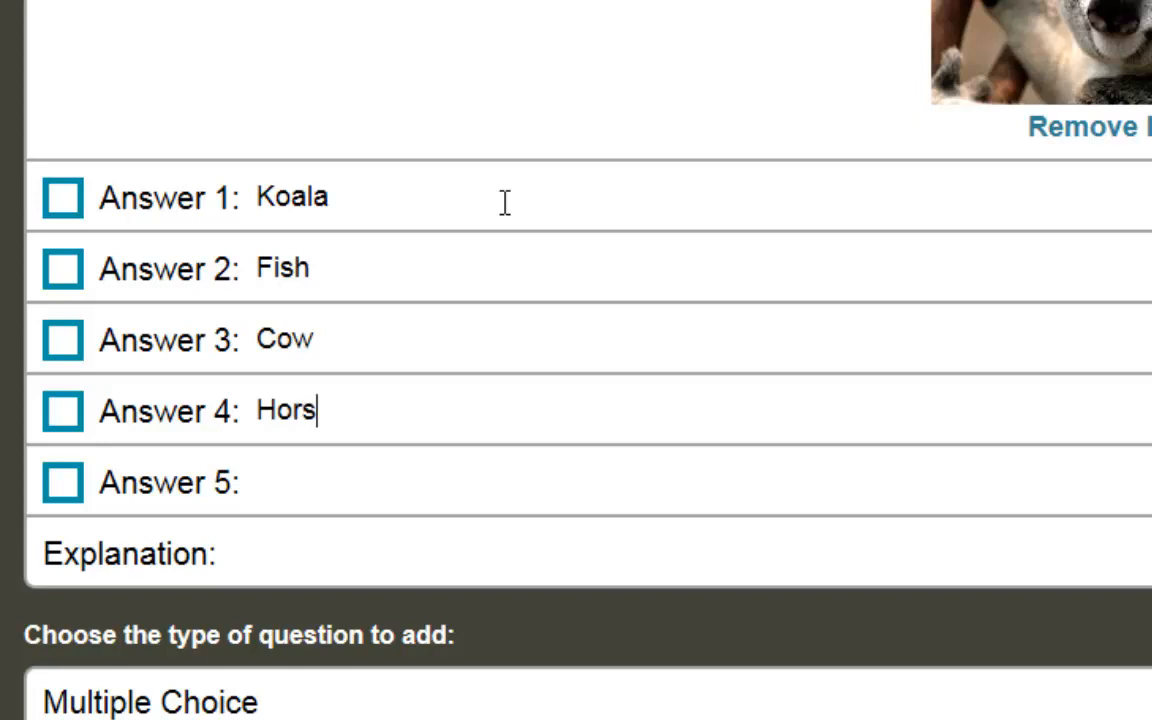
key("Tab")
type("Pig")
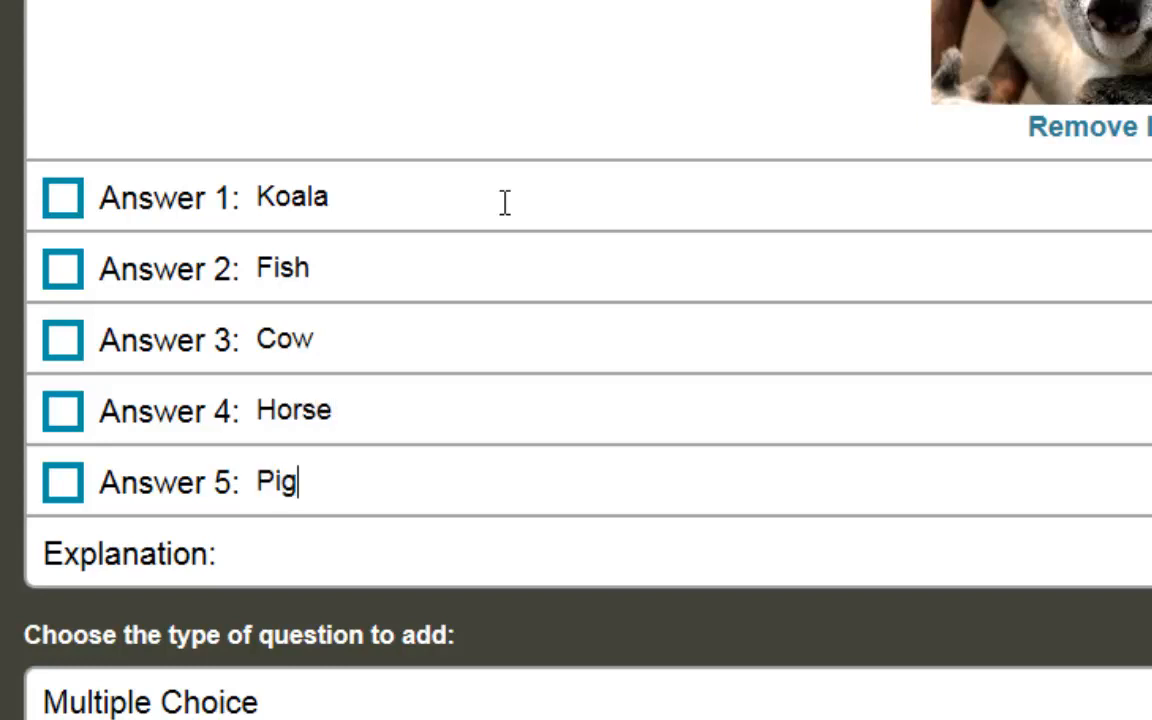
Step: Mark Koala as correct and add the explanation 'This is a Koala bear.'
left_click(64, 200)
left_click(345, 568)
type("This")
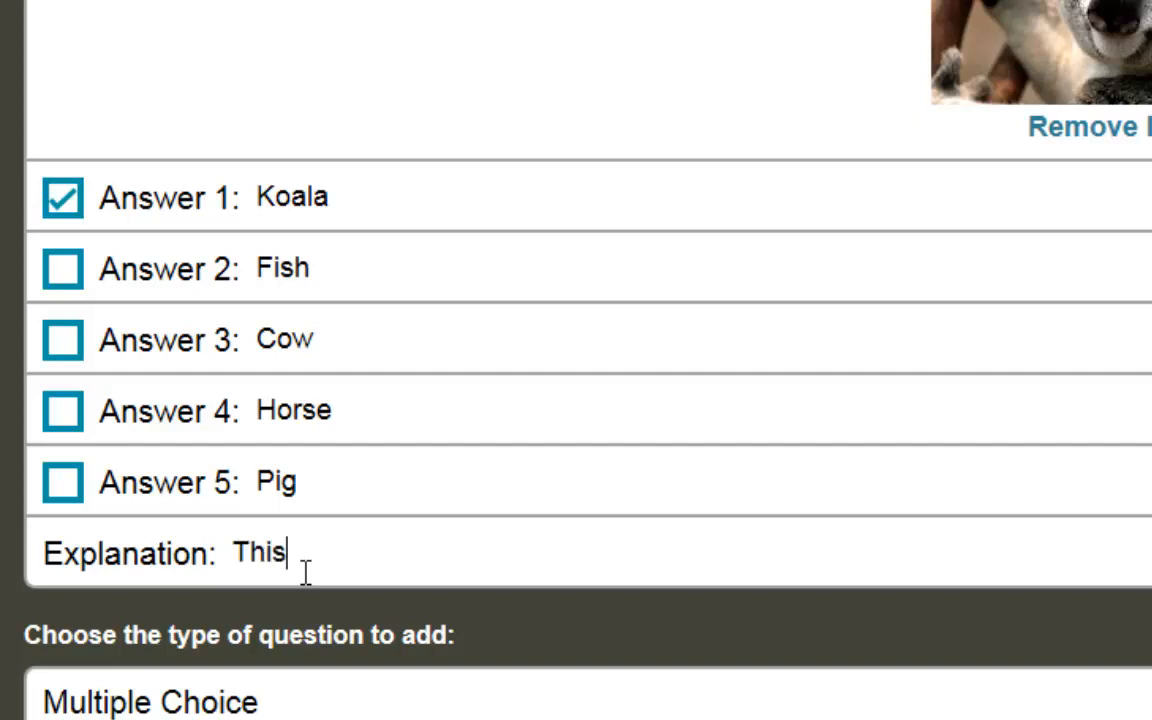
type(" is a Koala bea")
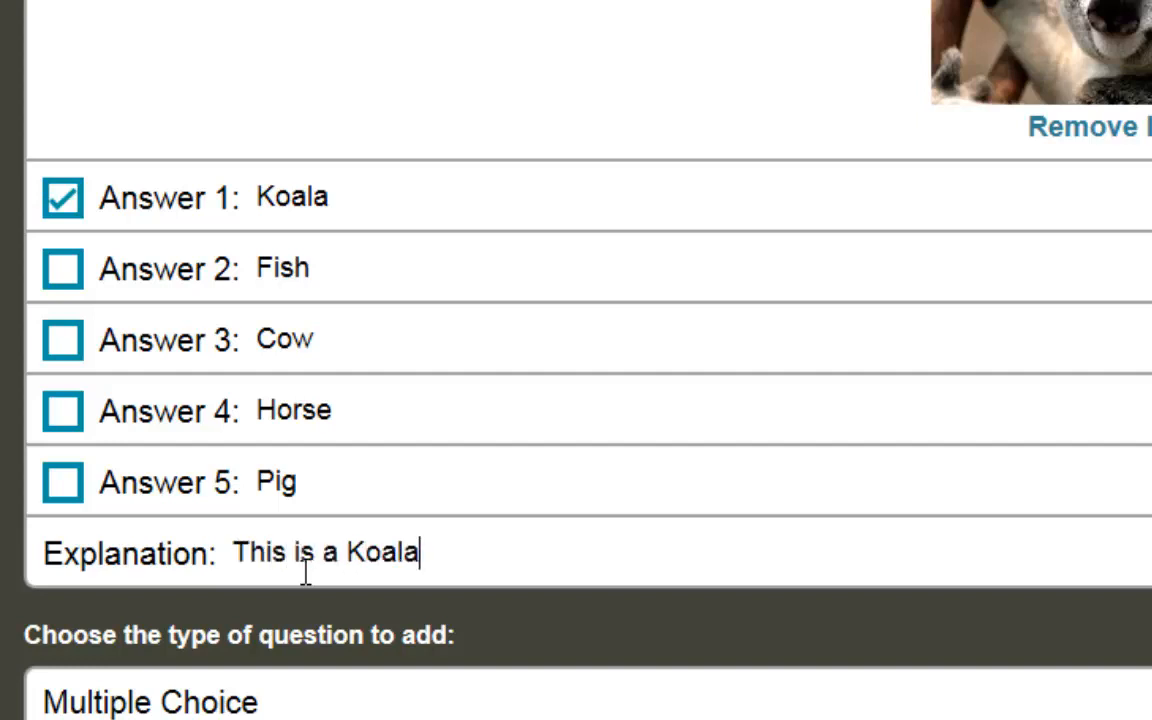
type("r.")
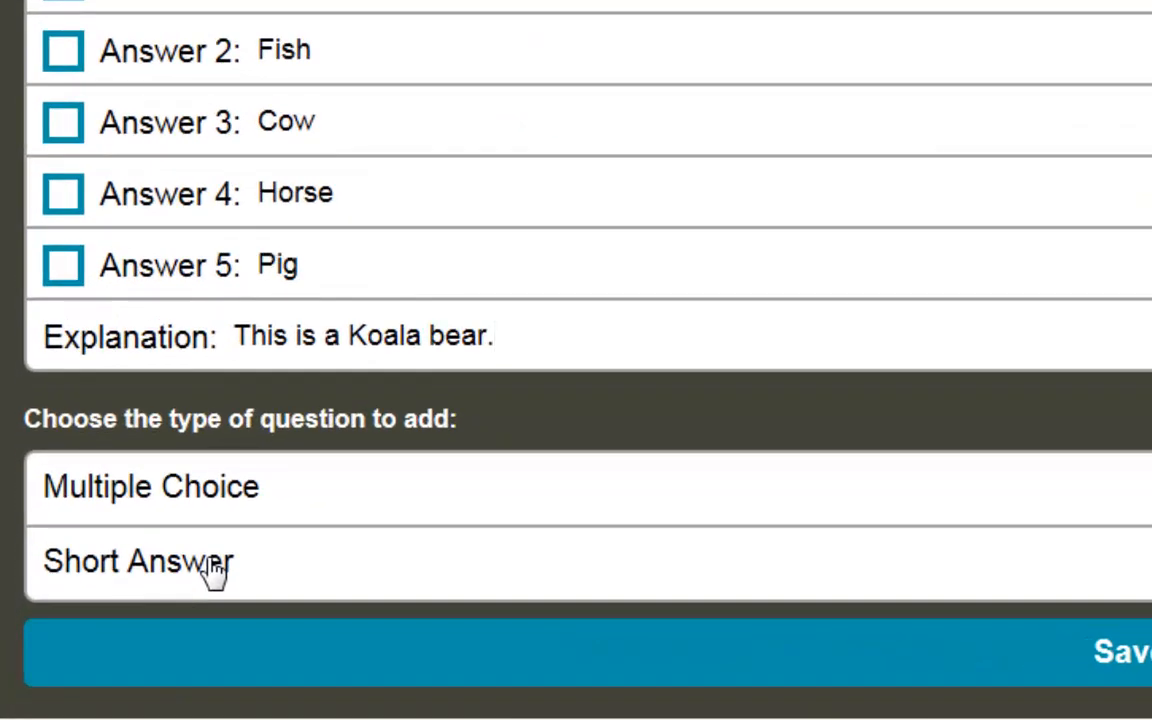
Step: Add short-answer Question 2 with the text 'What is your favorite animal?'
left_click(213, 565)
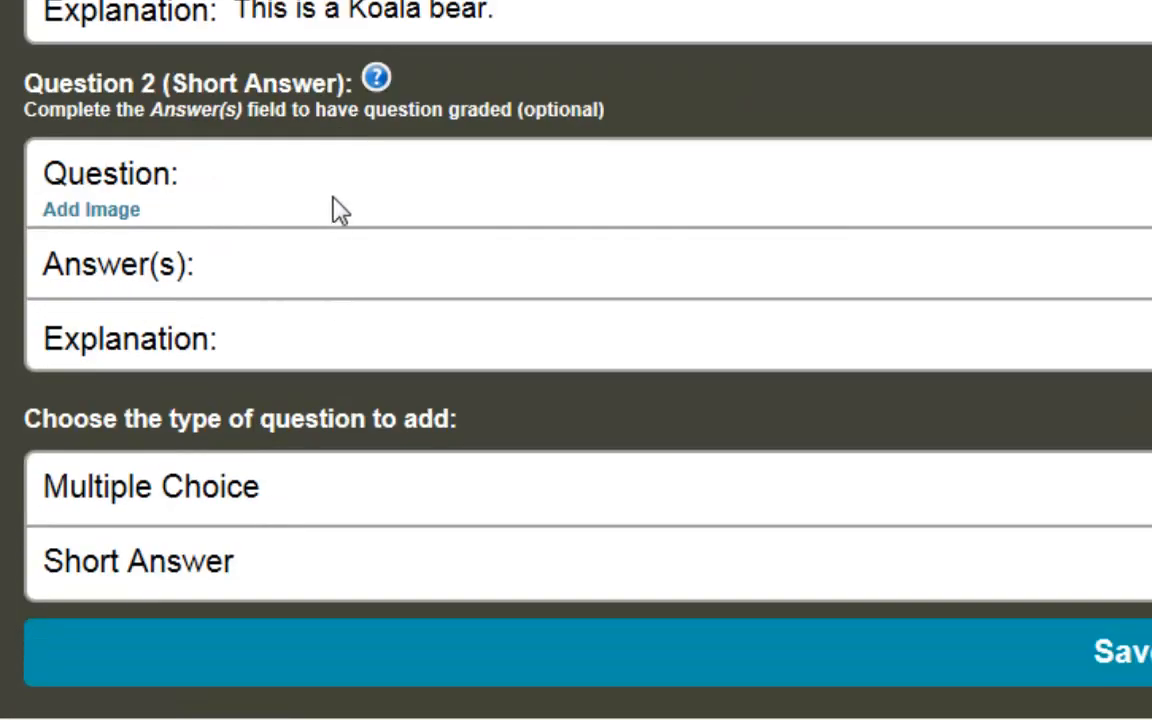
left_click(350, 205)
type("What is")
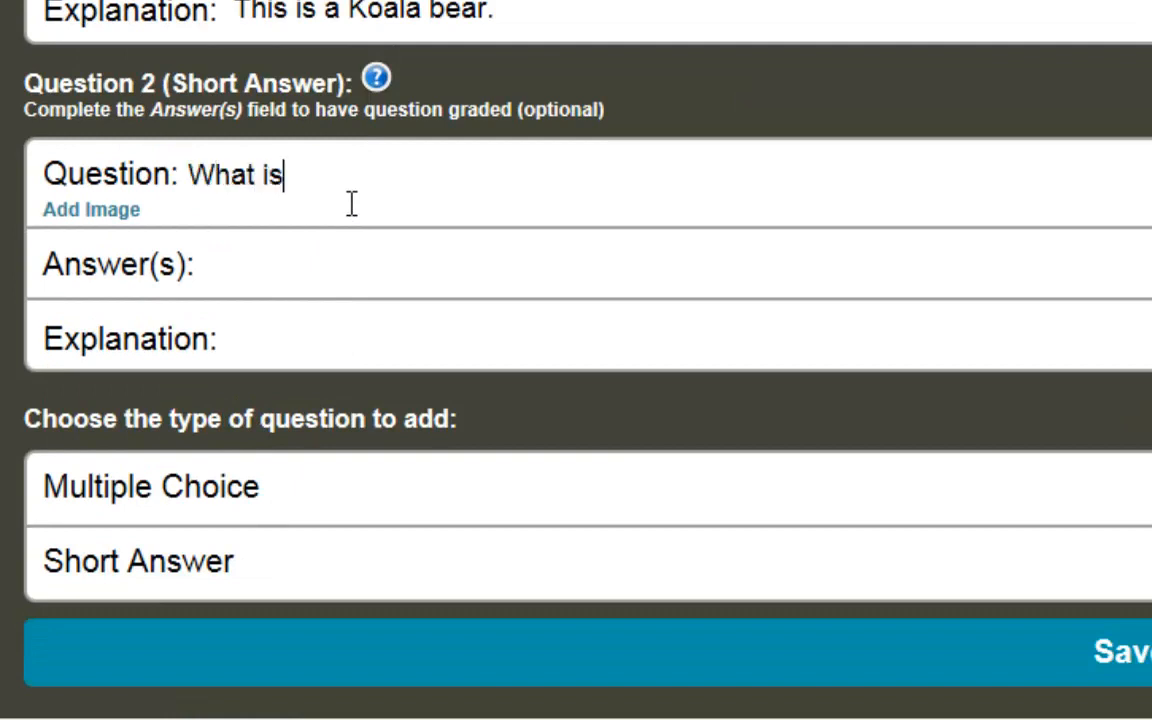
type(" your favori")
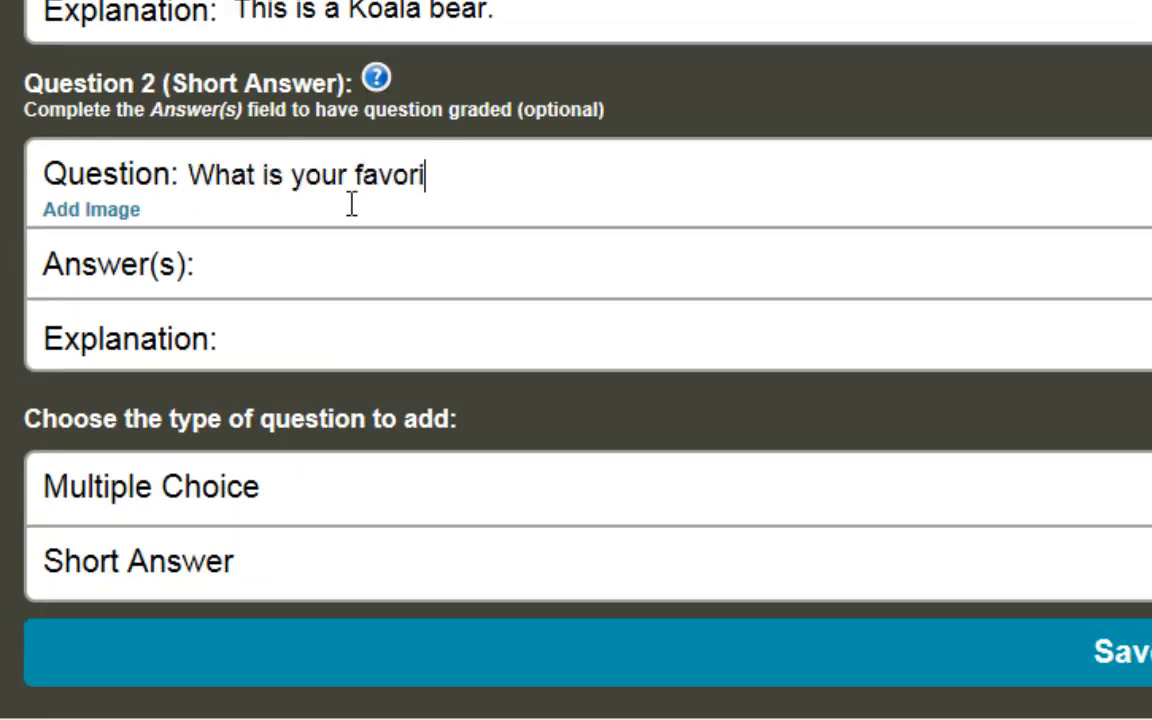
type("te animal?")
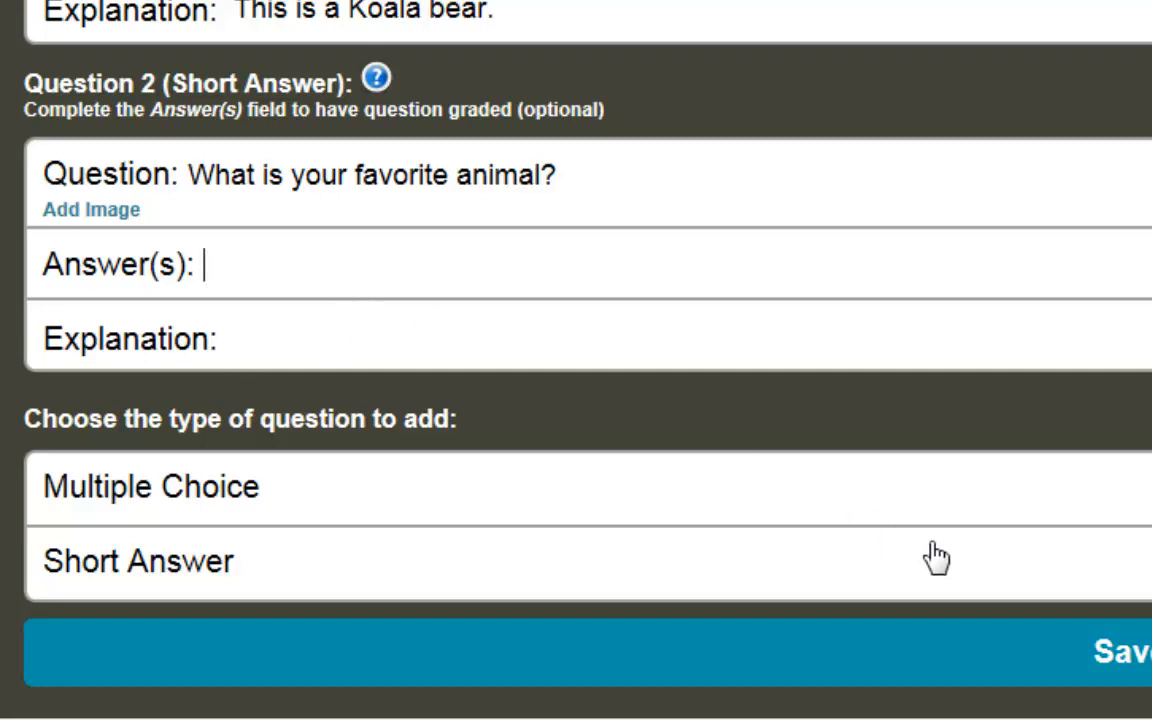
Step: Add short-answer Question 3 'What animal is pictured below?' with the Jellyfish.jpg image
left_click(200, 566)
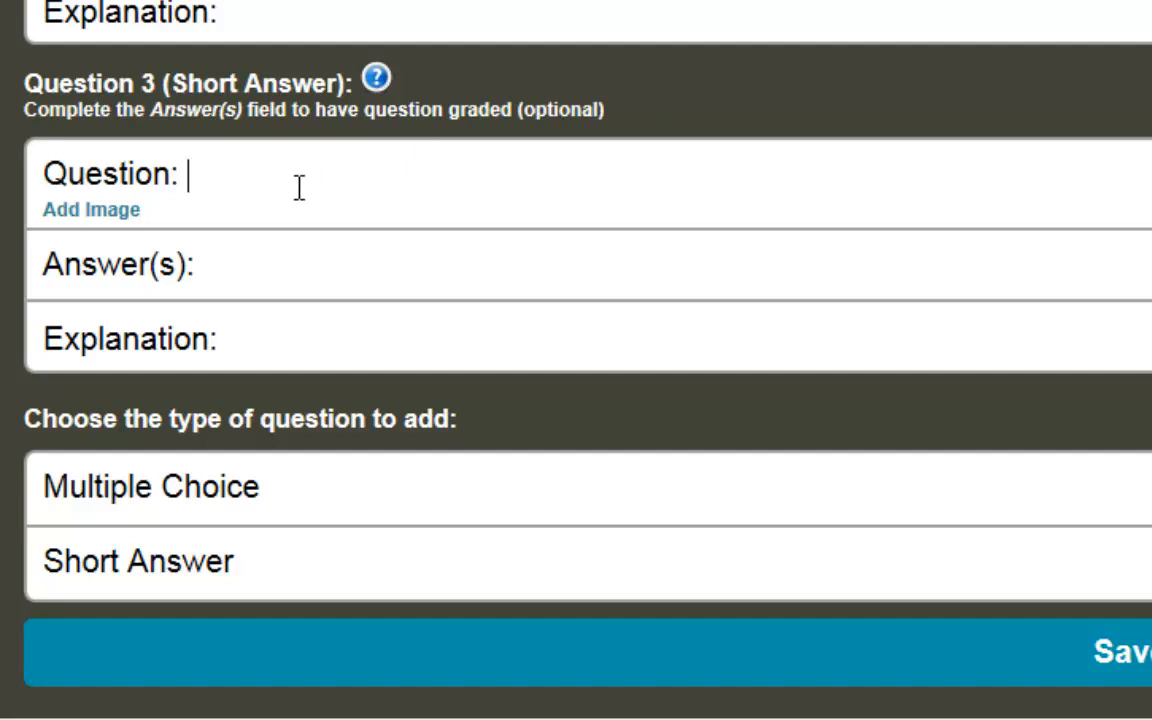
type("What anim")
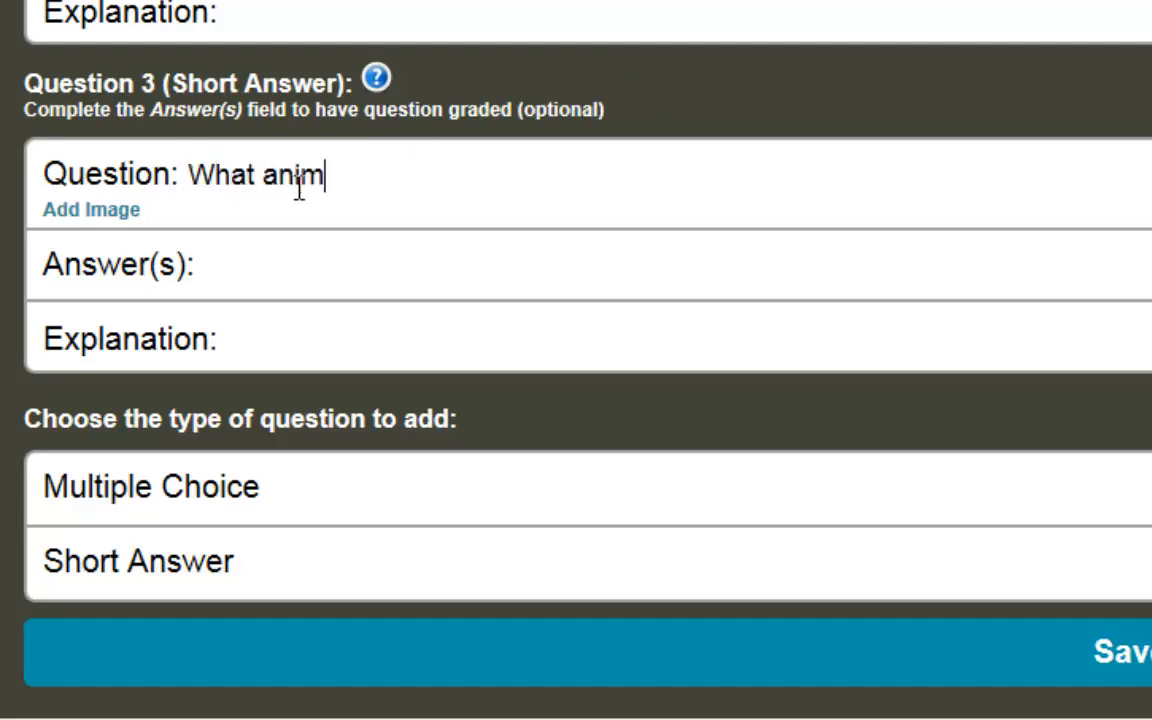
type("al is pic")
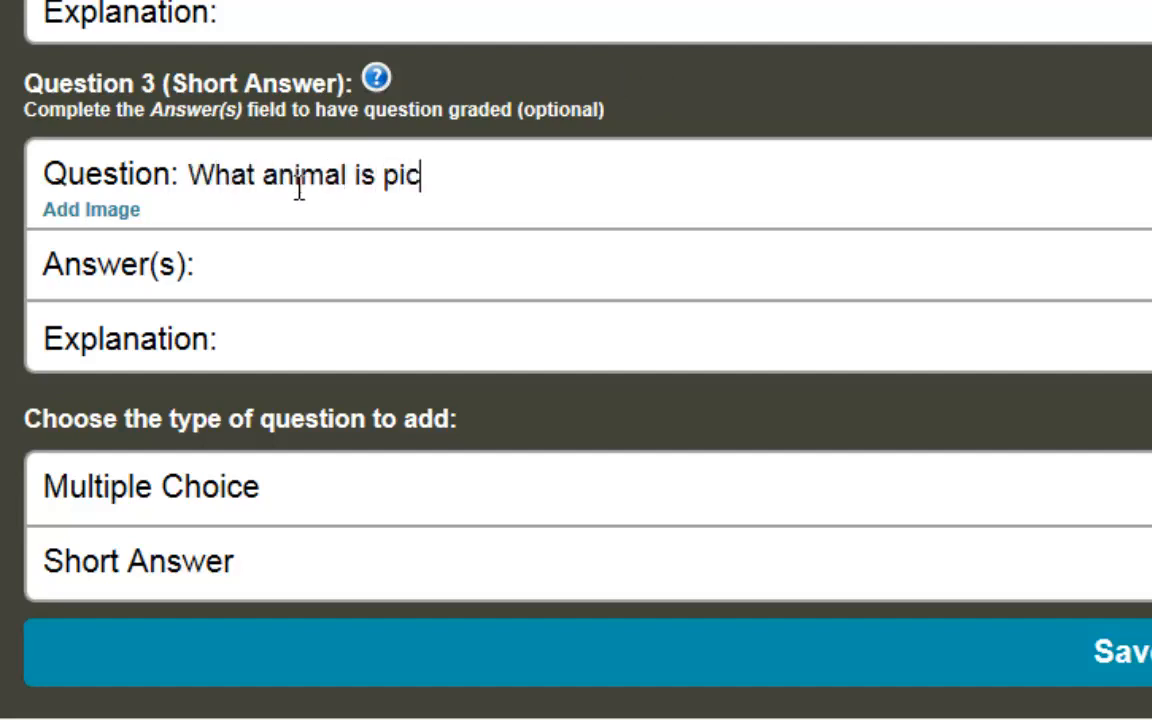
type("tured below")
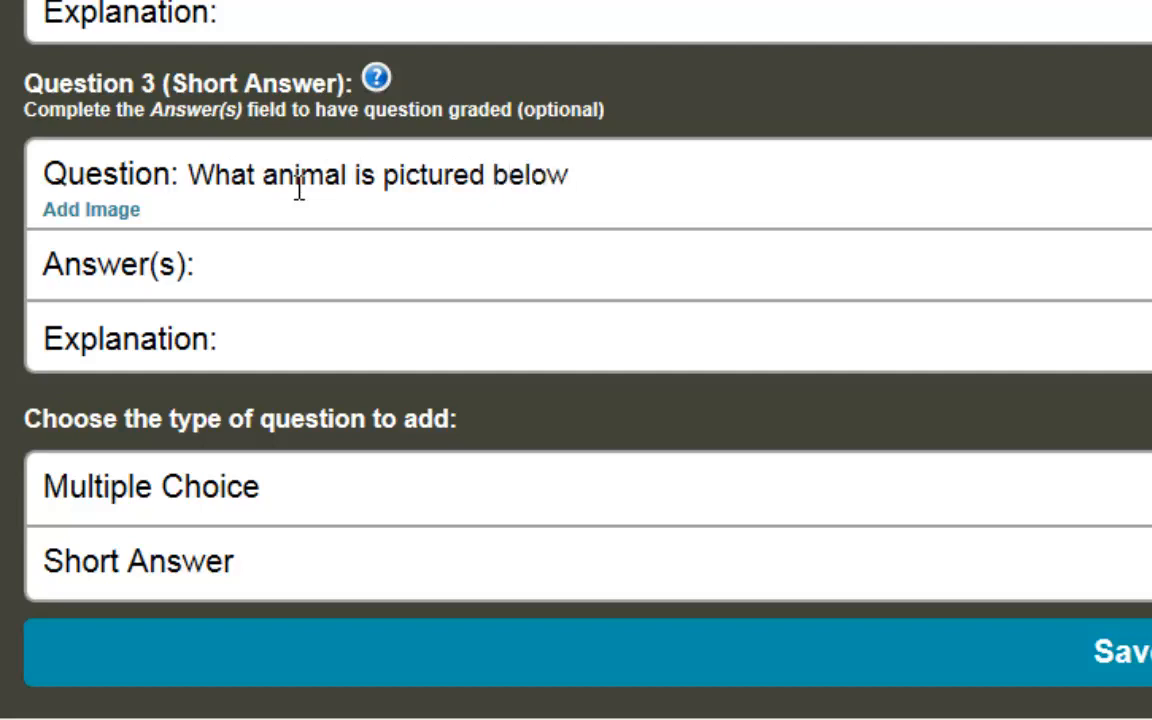
type("?")
left_click(98, 212)
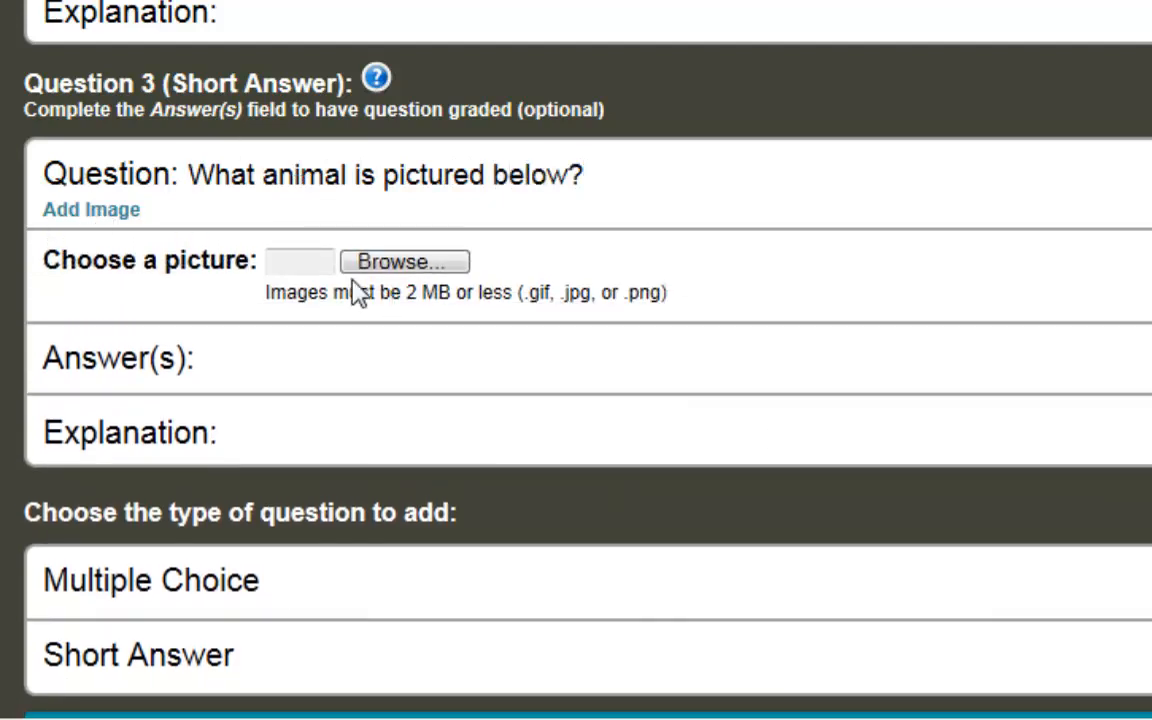
left_click(415, 263)
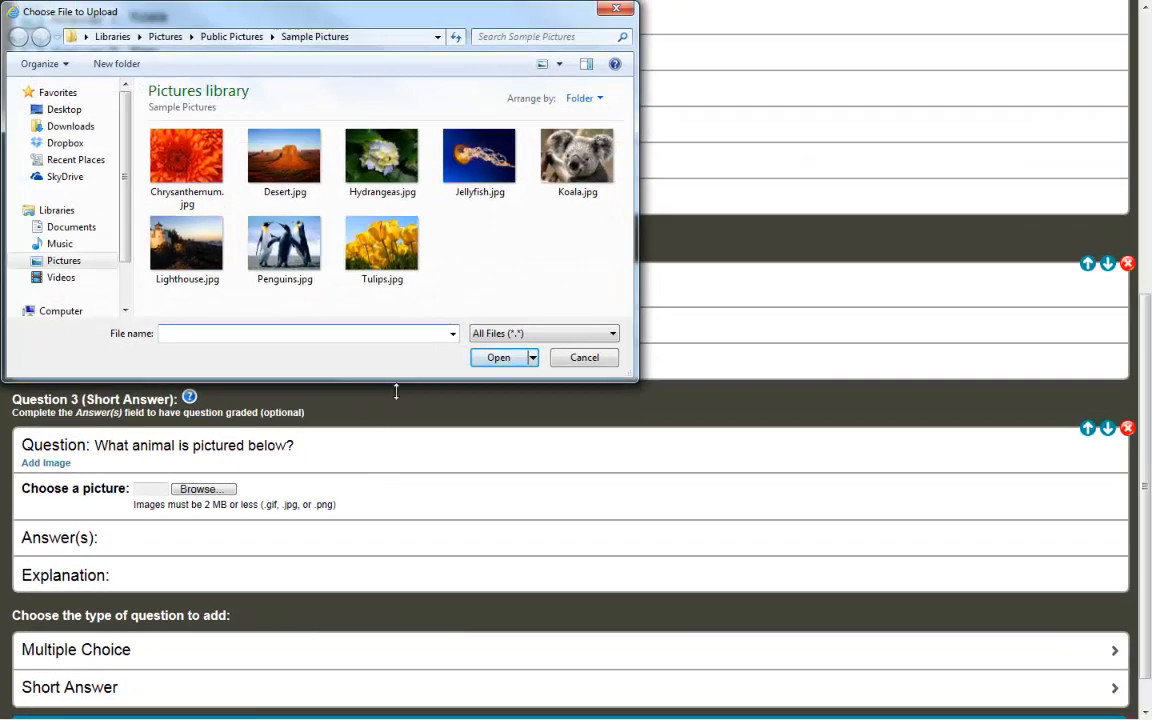
double_click(480, 158)
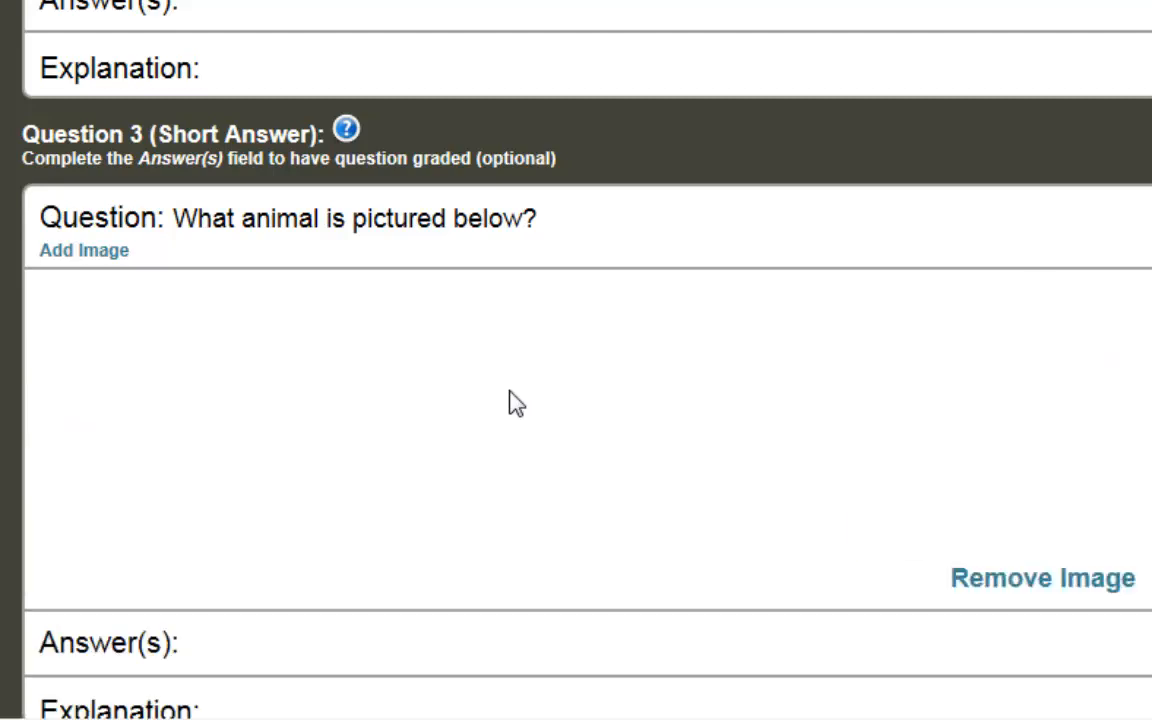
Step: Enter 'jellyfish' as the accepted answer for Question 3
scroll(510, 403, "down", 3)
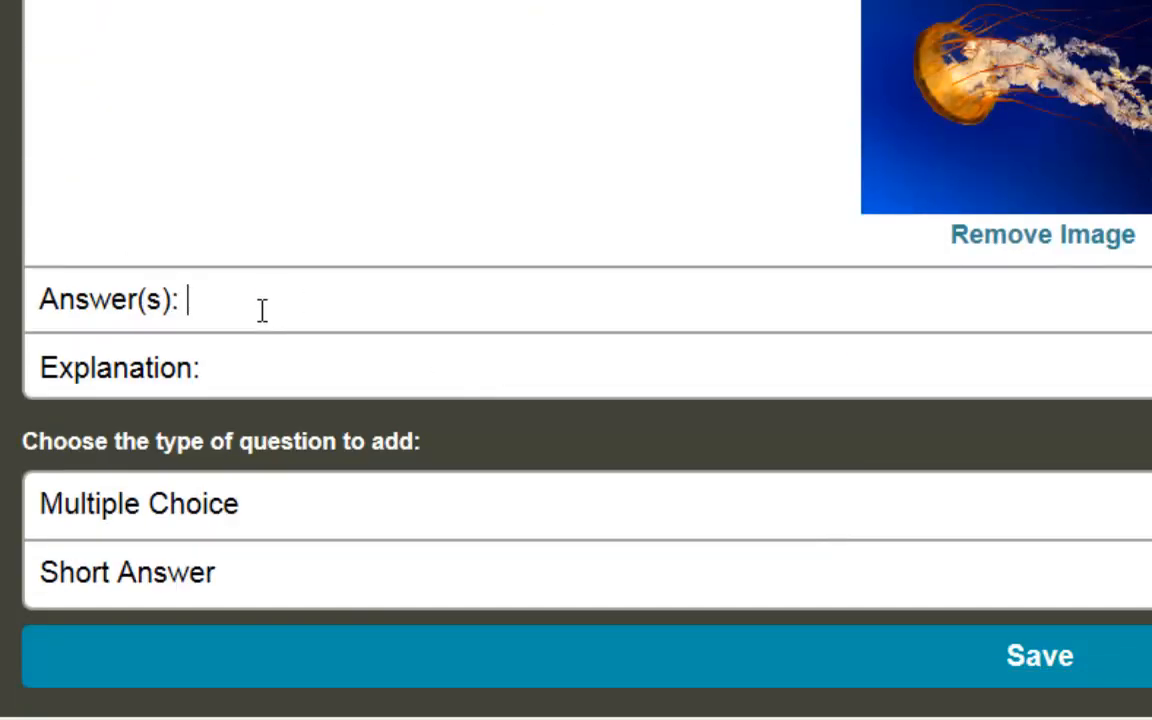
type("ello")
key("BackSpace")
type("yfish")
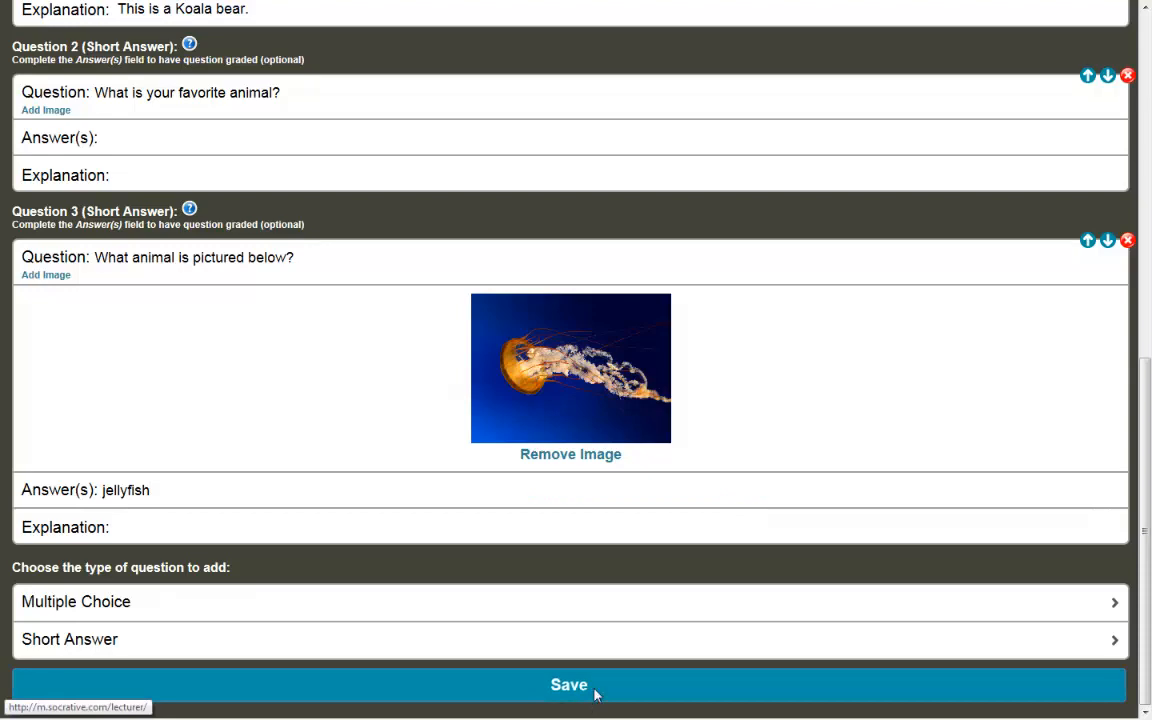
Step: Save Sample Quiz 1, dismiss the quiz-created popup, and return to the main dashboard
left_click(590, 696)
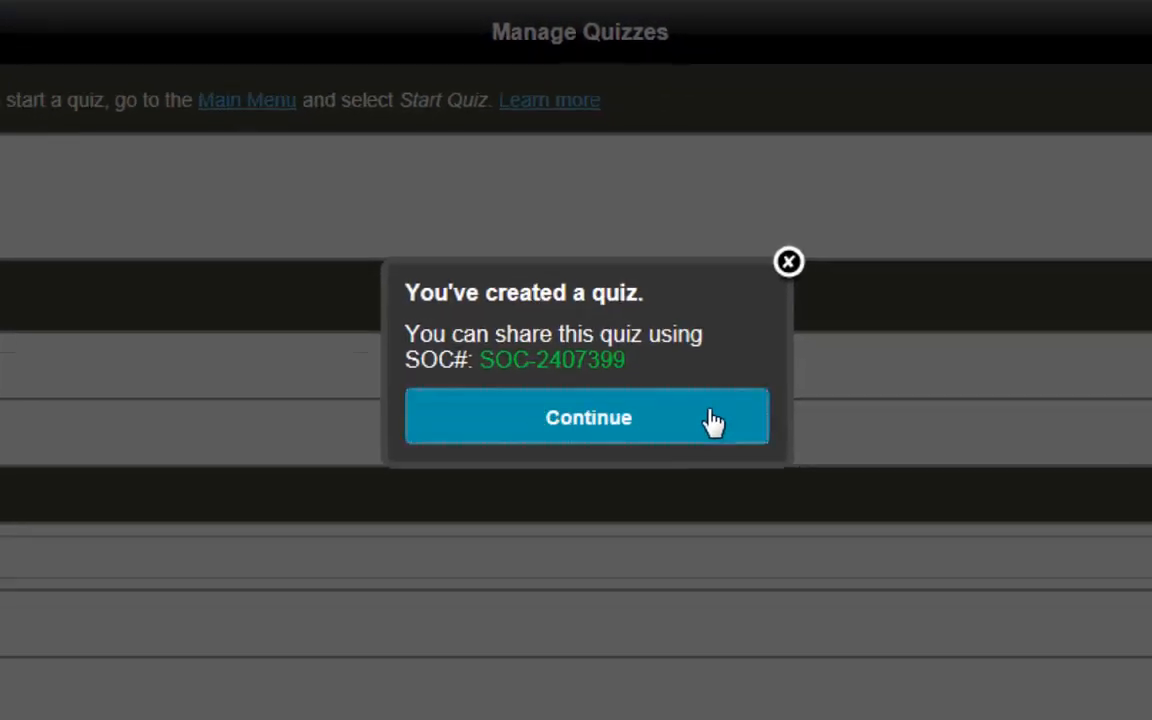
left_click(737, 490)
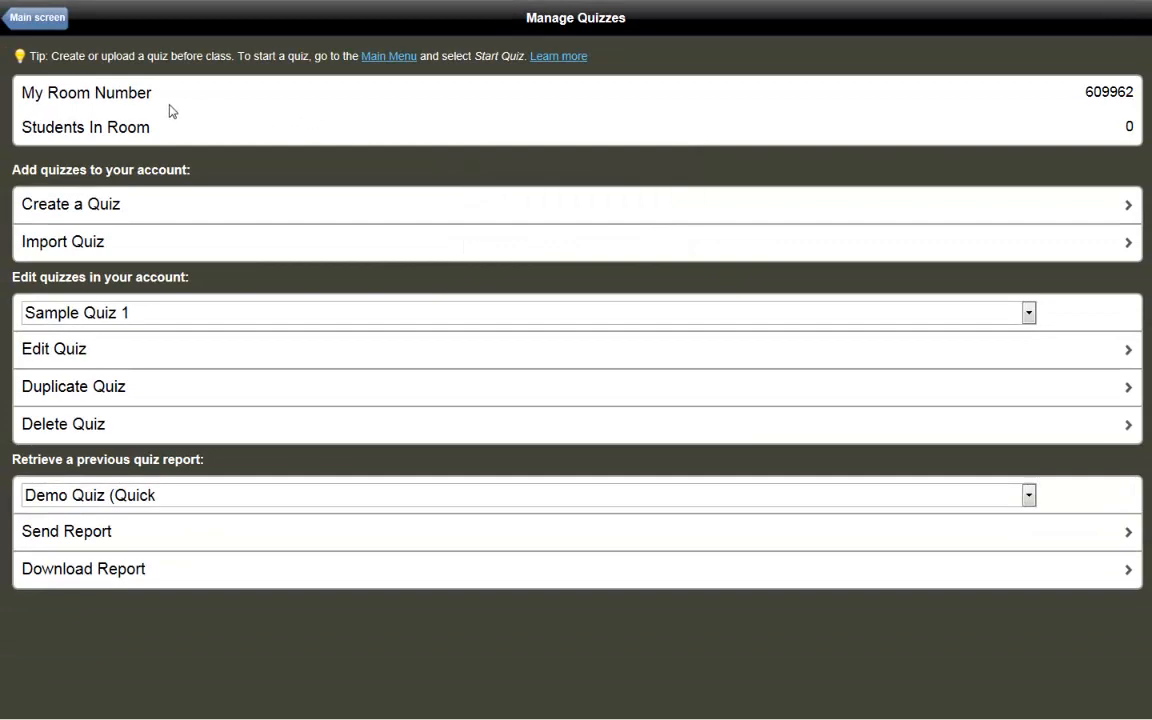
left_click(38, 18)
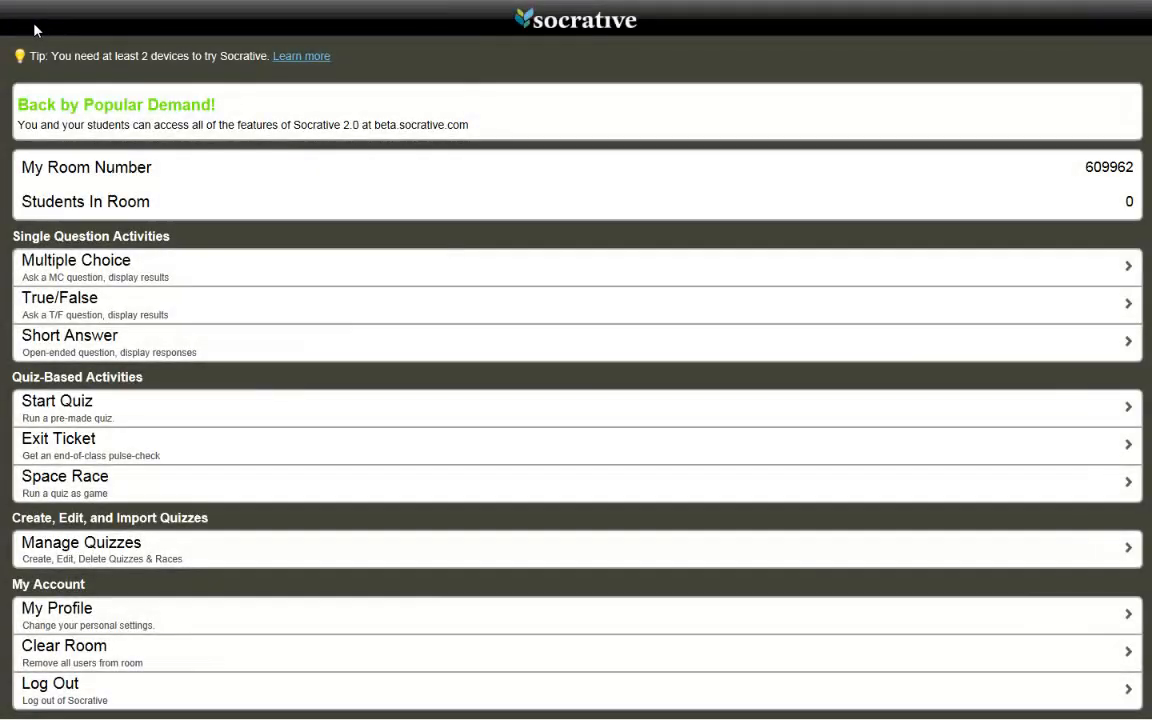
Step: Start Sample Quiz 1 with Randomize Answer Choices turned on
left_click(101, 408)
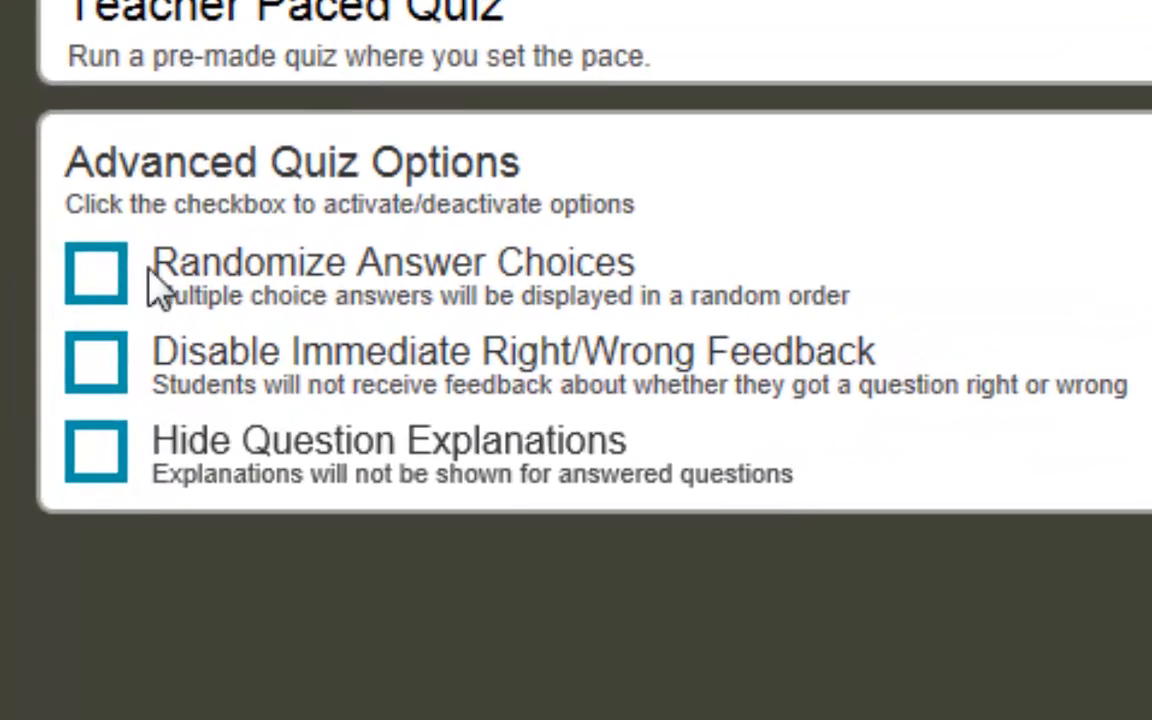
left_click(112, 280)
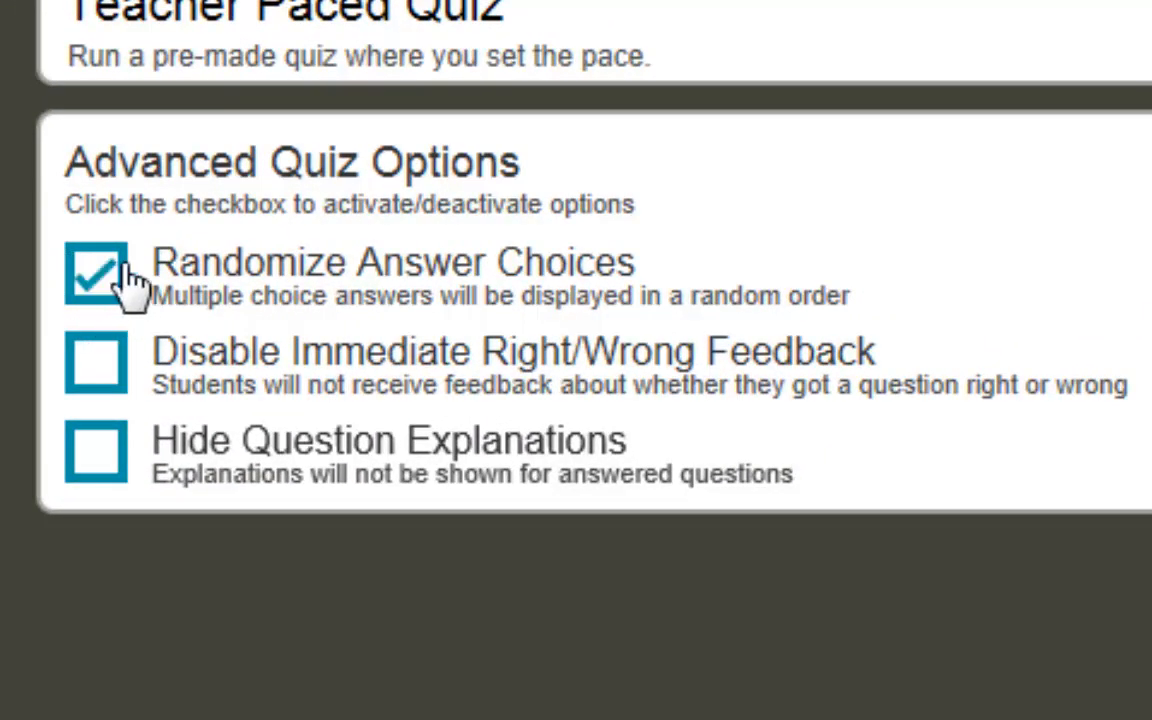